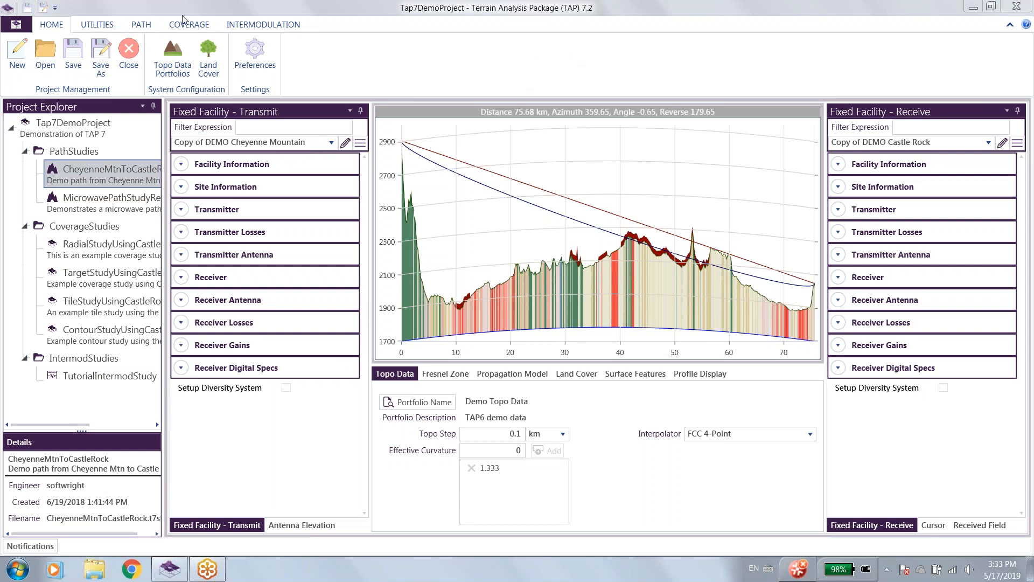
# Open the Omni Antenna Distortion utility, enter the description Test Omni and turn off Auto-description.
pyautogui.click(97, 25)
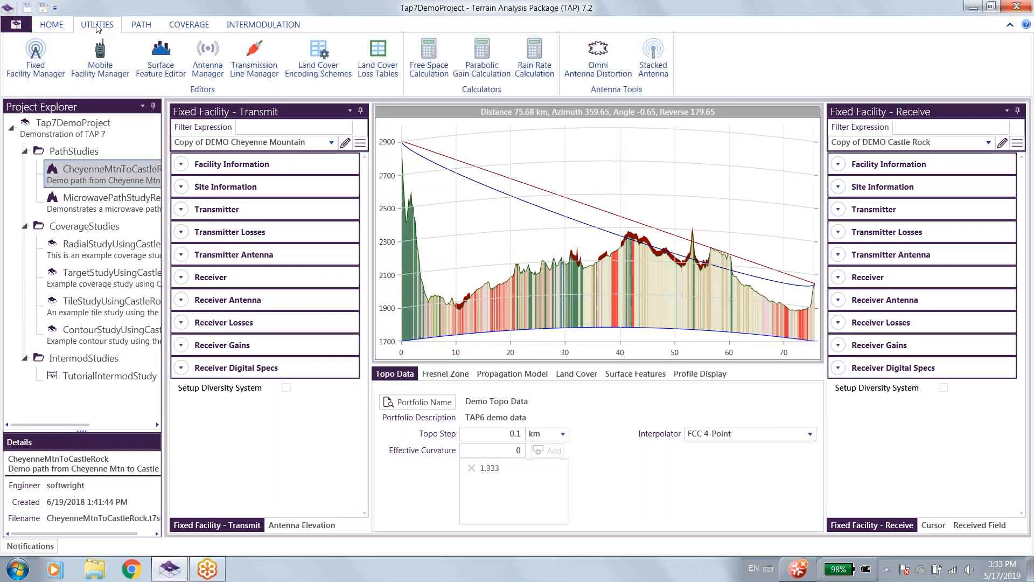
pyautogui.click(599, 69)
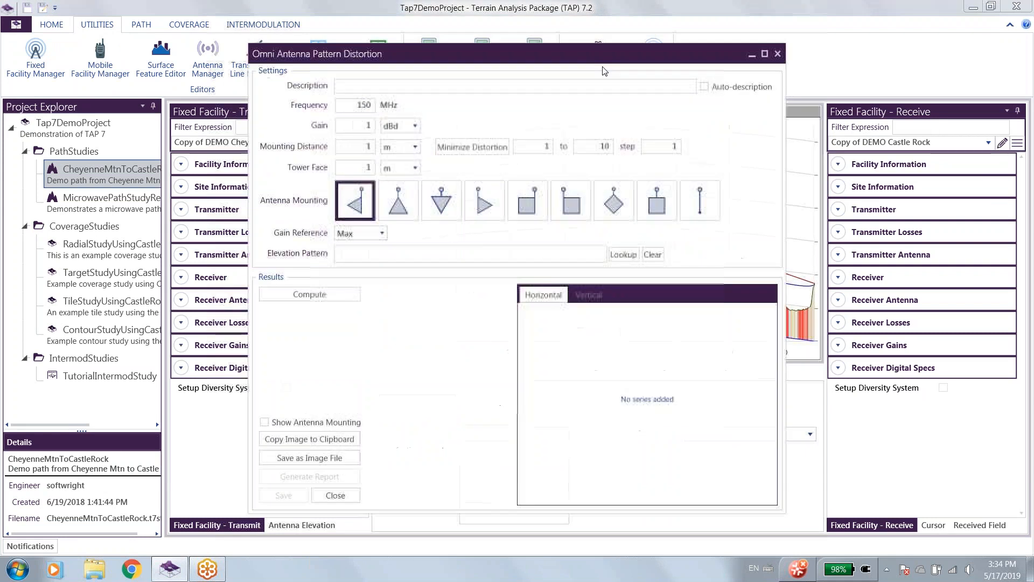
pyautogui.click(430, 86)
pyautogui.write('Test Omni')
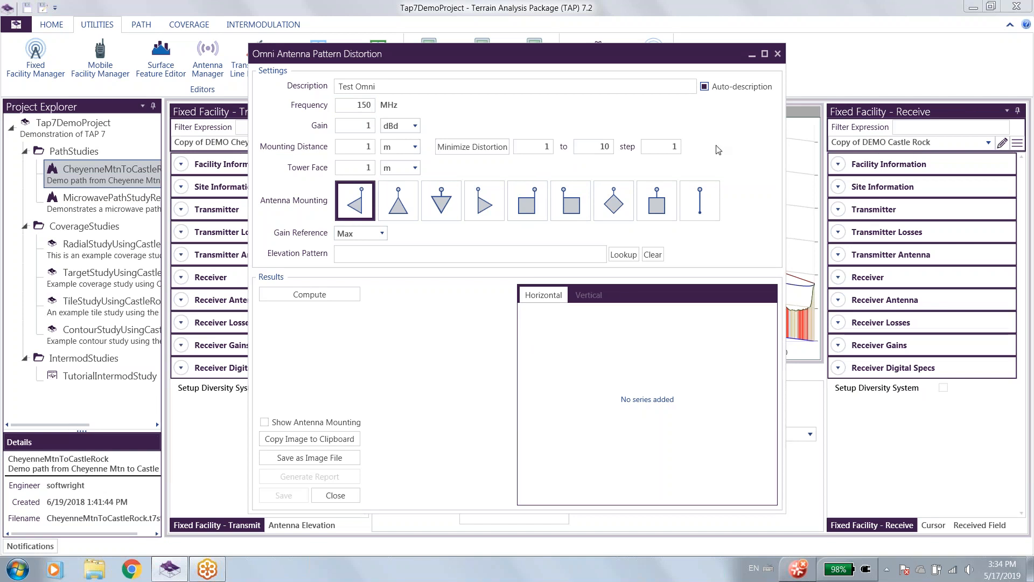
pyautogui.click(705, 87)
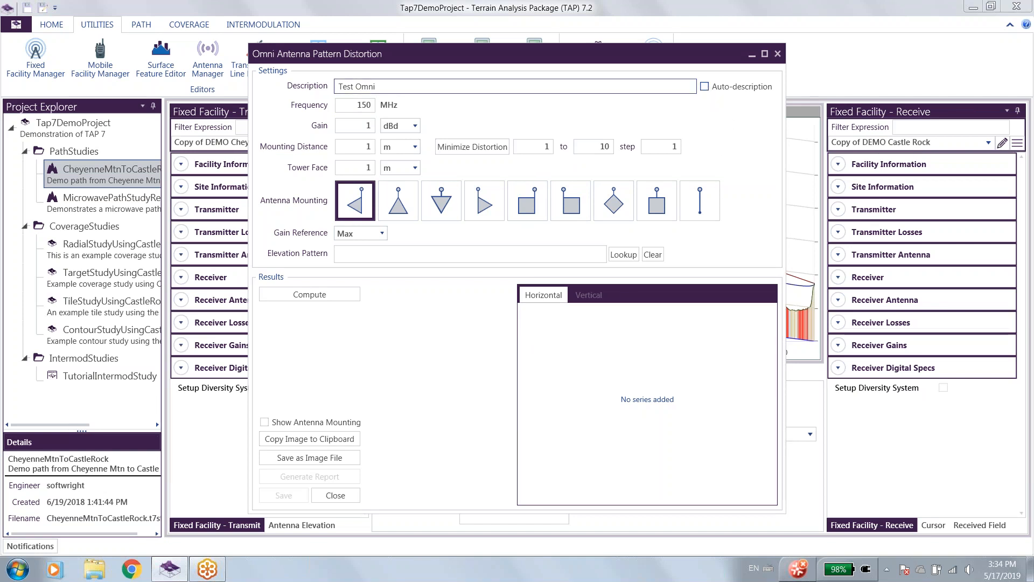
# Review the frequency, gain and gain units, mounting distance, tower face and gain reference settings without changing them.
pyautogui.doubleClick(367, 124)
pyautogui.press('BackSpace')
pyautogui.click(368, 105)
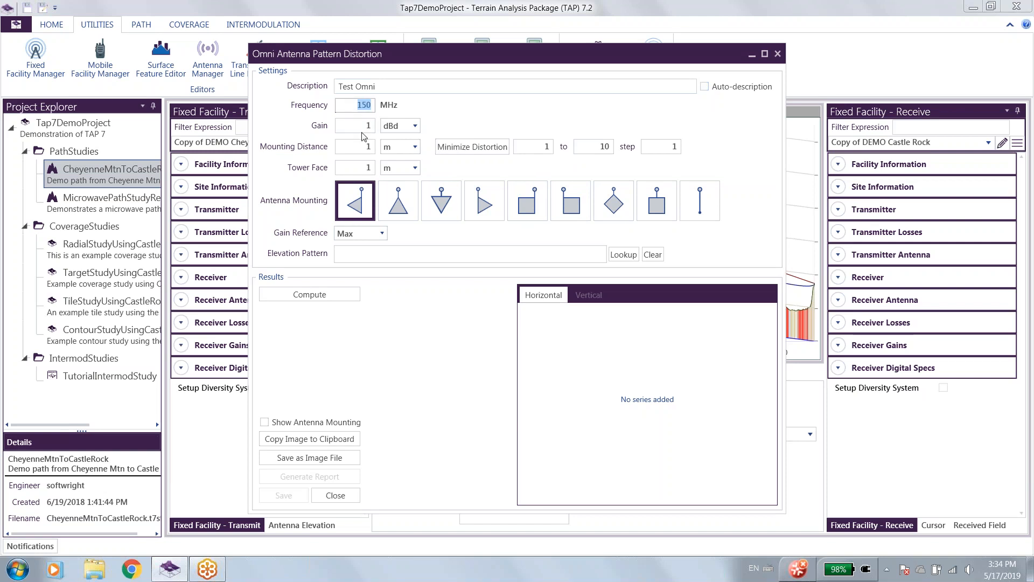
pyautogui.click(366, 126)
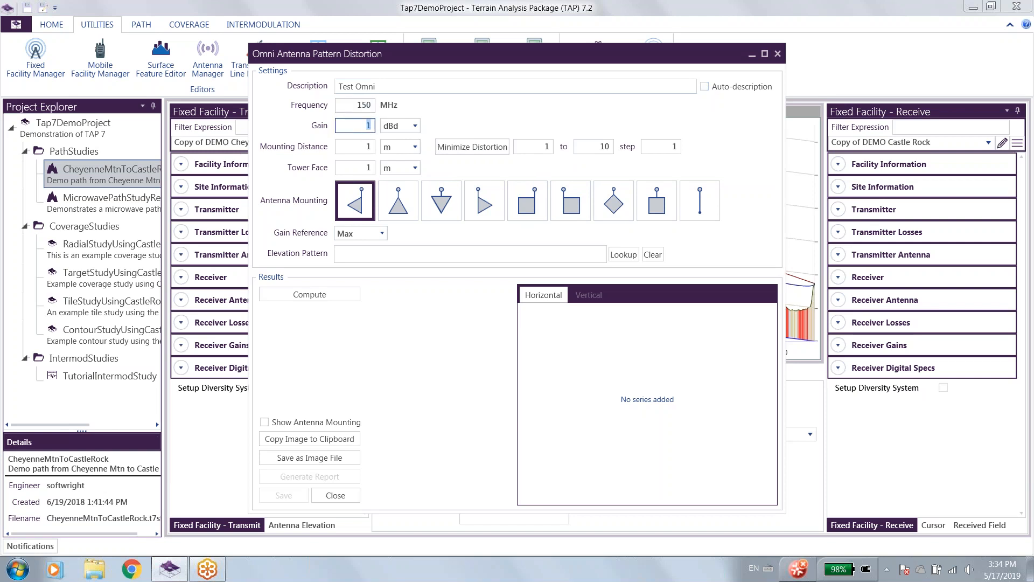
pyautogui.click(418, 128)
pyautogui.click(397, 143)
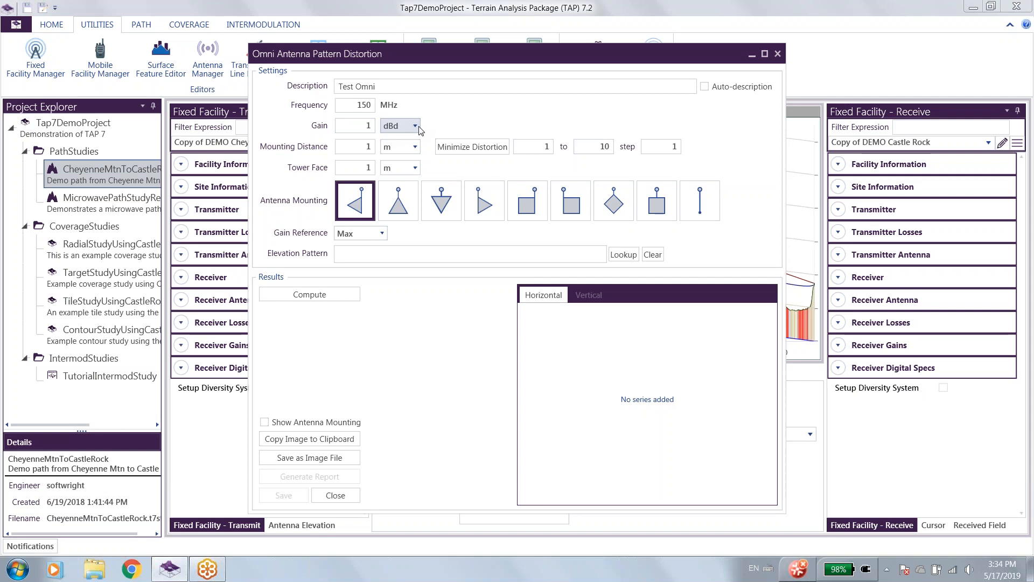
pyautogui.click(362, 150)
pyautogui.click(362, 169)
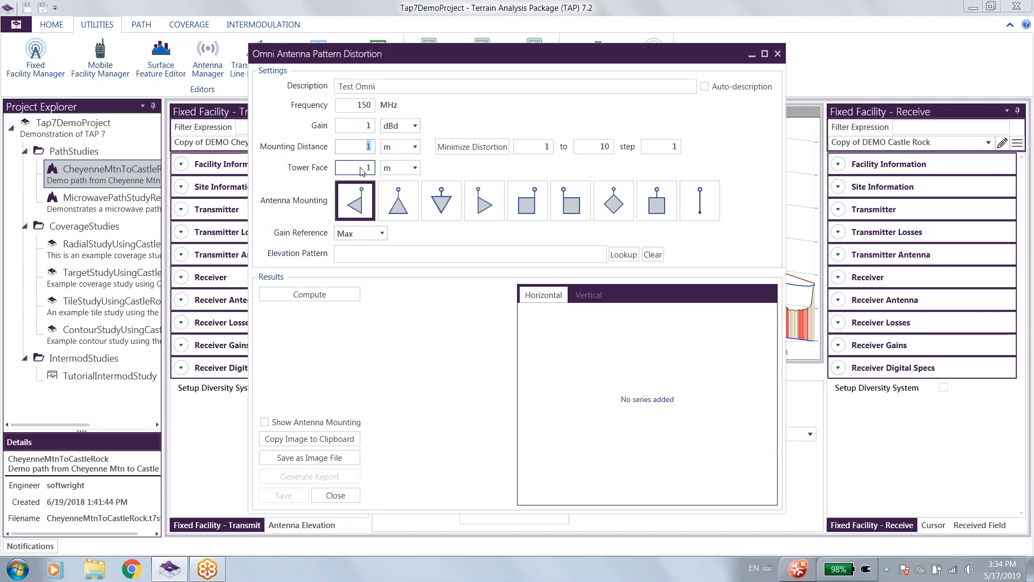
pyautogui.click(360, 148)
pyautogui.click(358, 164)
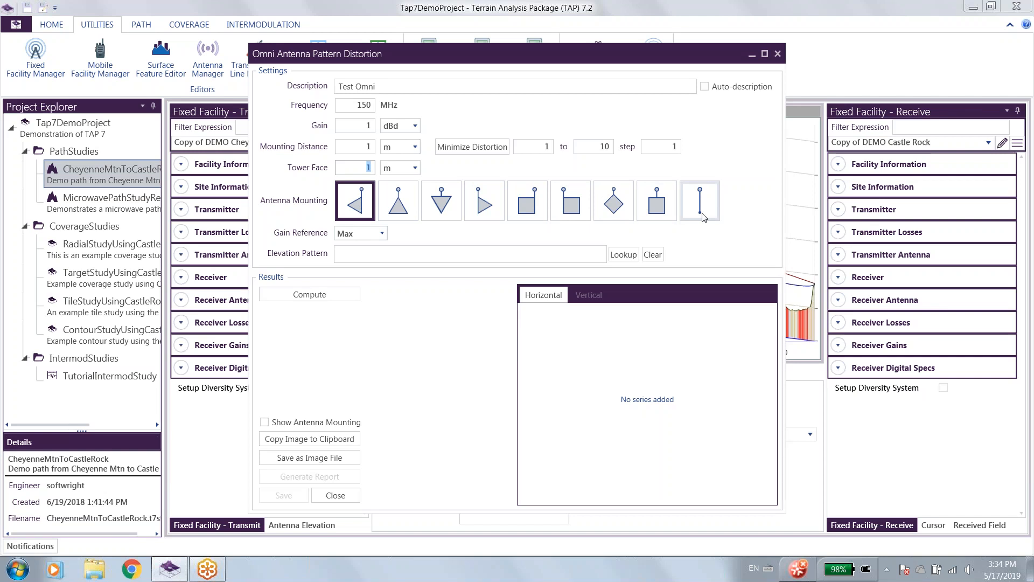
pyautogui.click(381, 231)
pyautogui.click(383, 233)
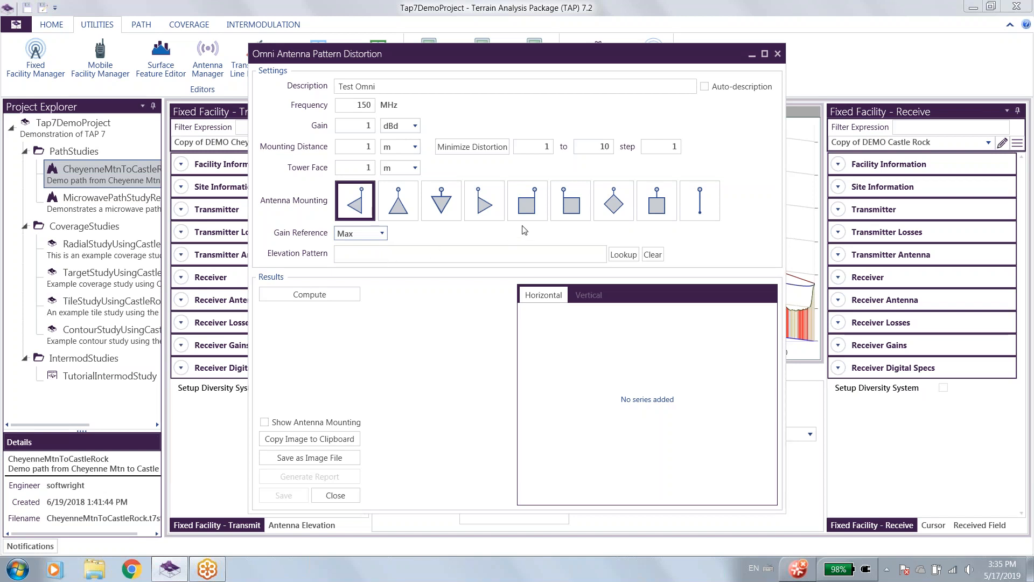
# Assign the Ca5150h model from the 0404 Scala 30-512 library as the elevation pattern.
pyautogui.click(625, 255)
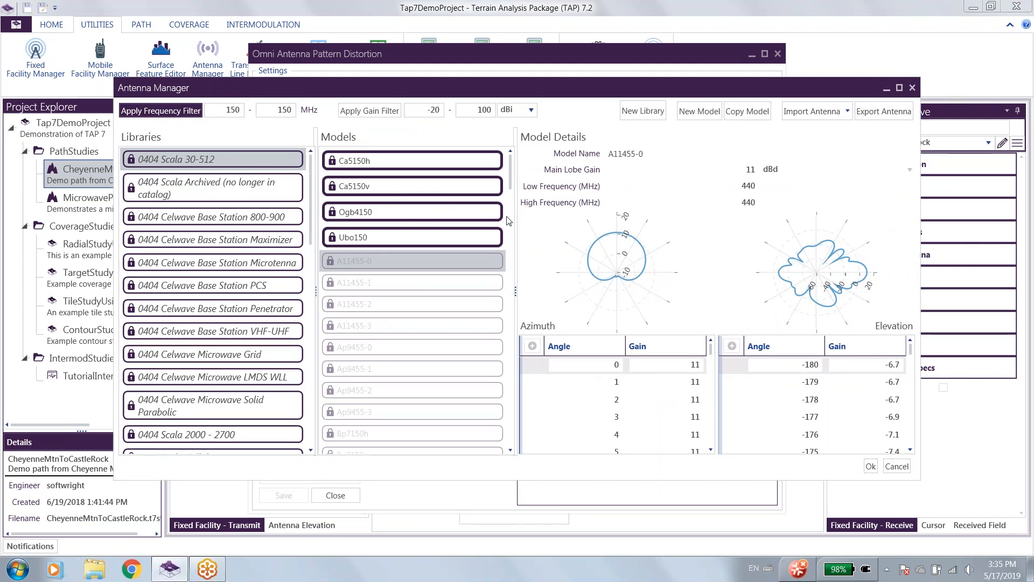
pyautogui.click(382, 159)
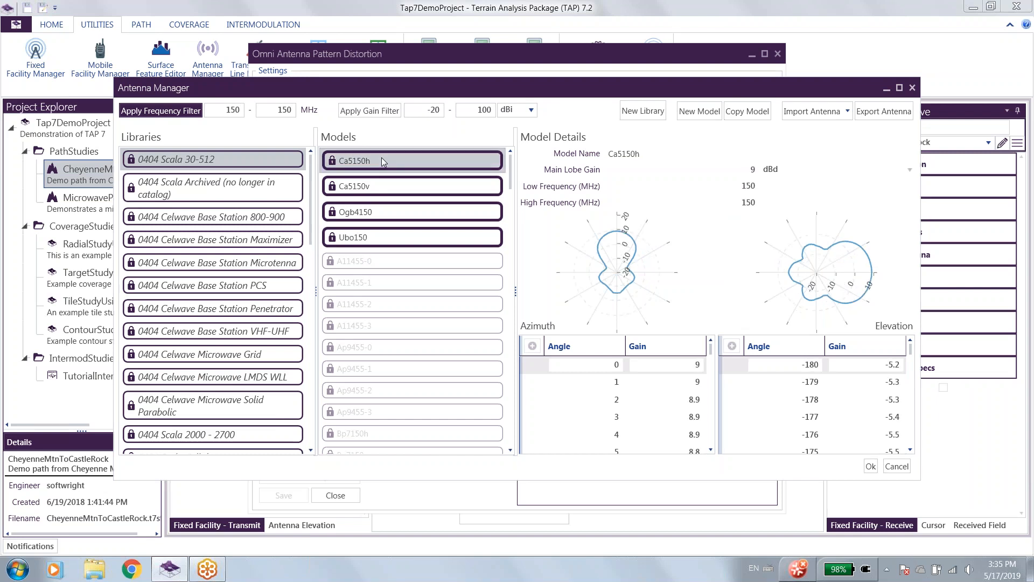
pyautogui.click(868, 466)
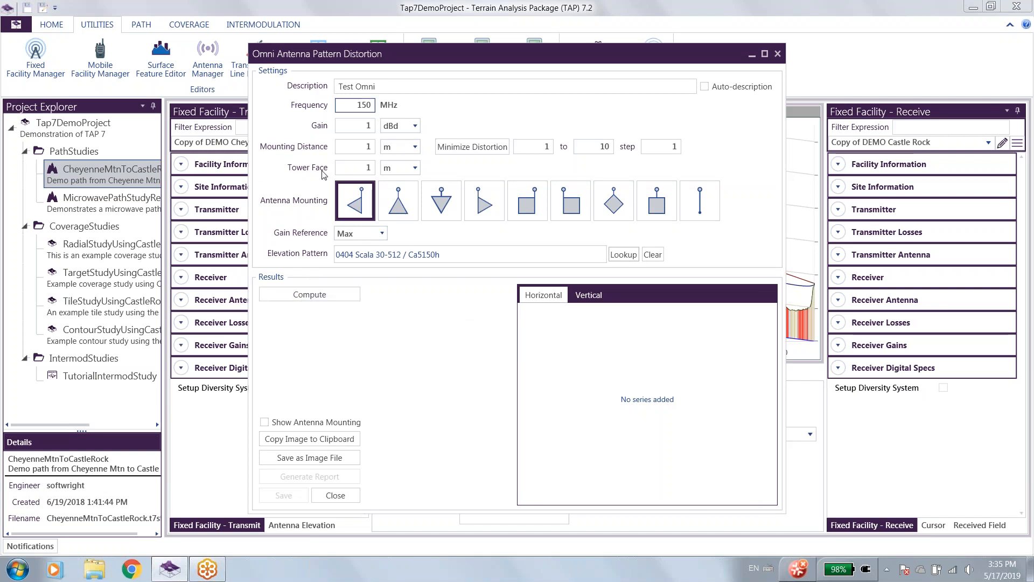
# Compute the omni antenna pattern distortion and view the vertical and horizontal pattern plots.
pyautogui.click(339, 296)
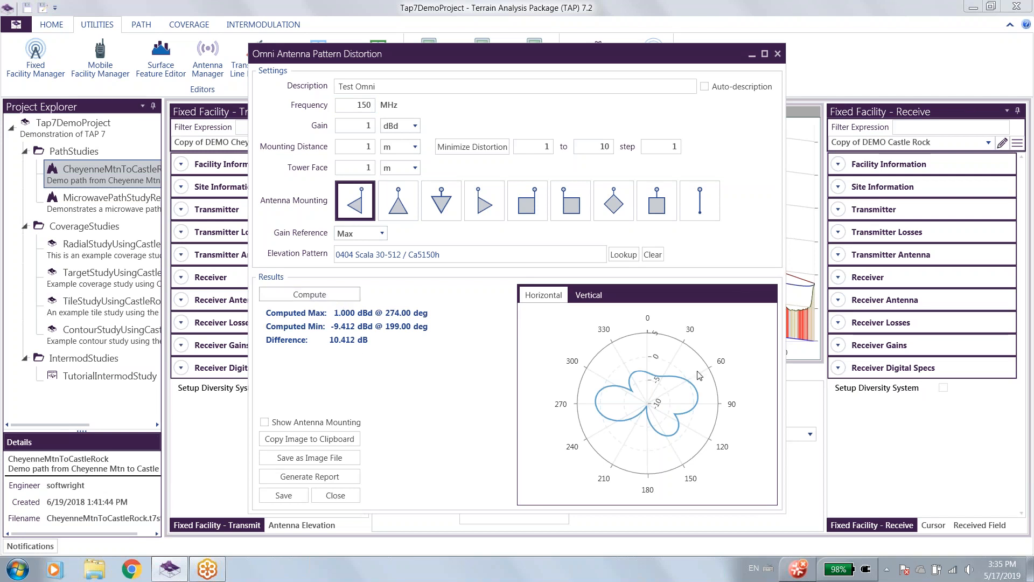
pyautogui.click(590, 295)
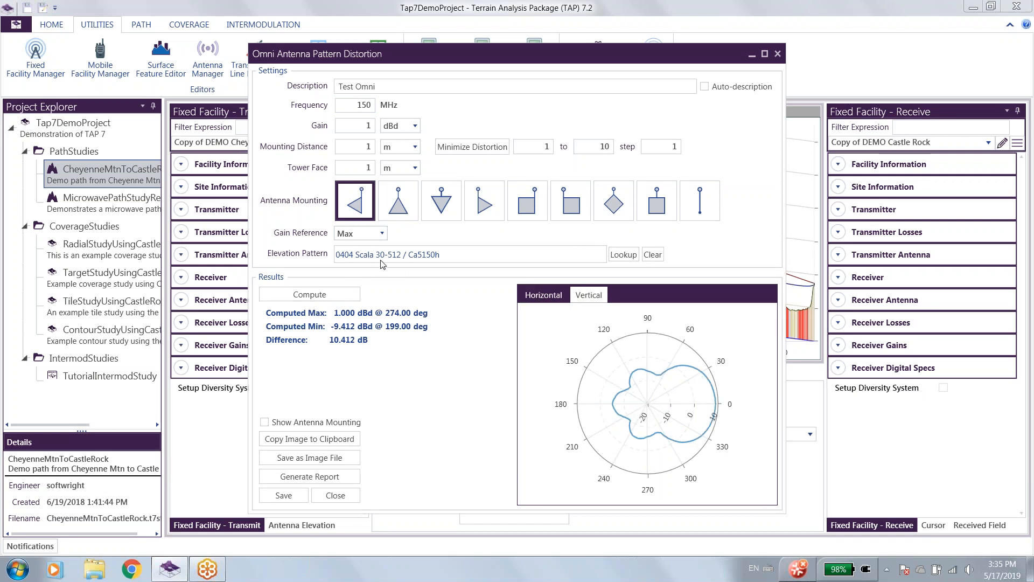
pyautogui.click(552, 295)
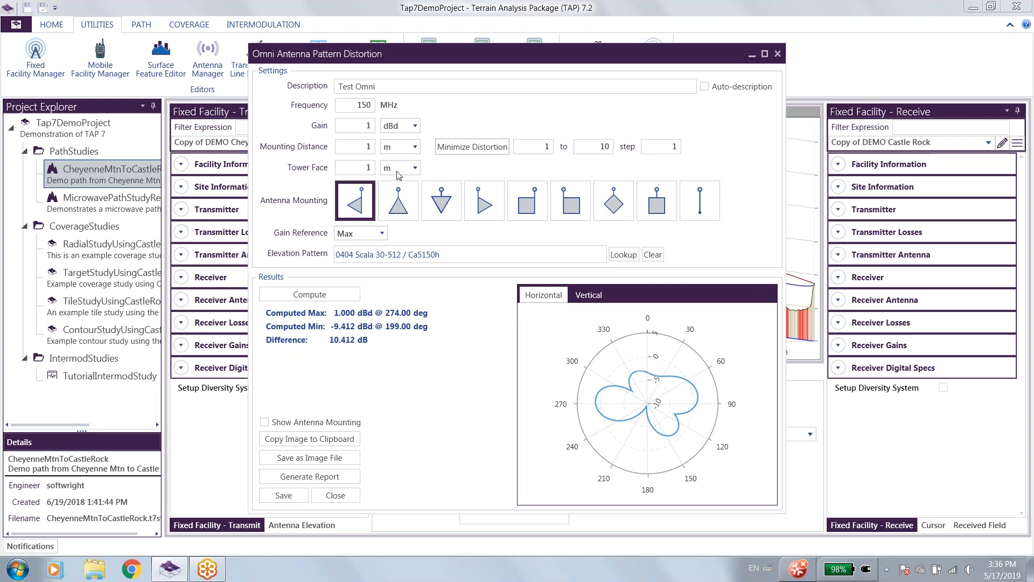
# Overlay the antenna mounting on the horizontal pattern plot, and hide it again.
pyautogui.doubleClick(369, 151)
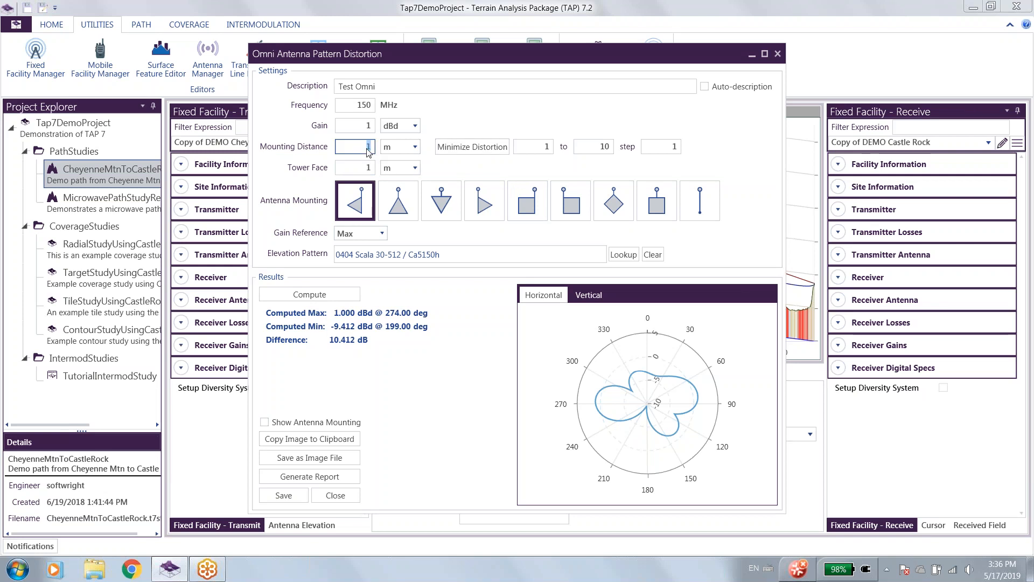
pyautogui.click(462, 146)
pyautogui.click(264, 423)
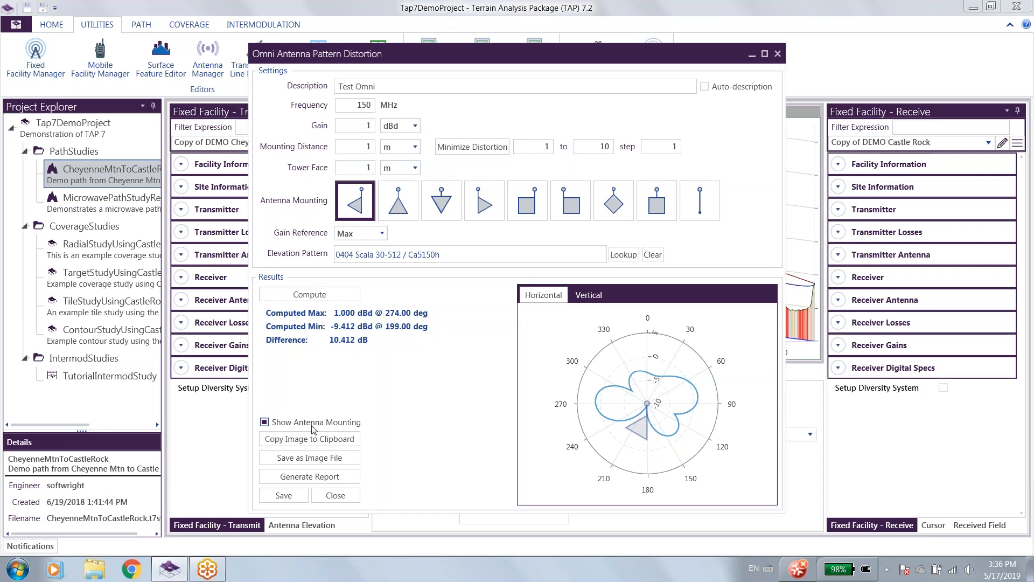
pyautogui.click(345, 420)
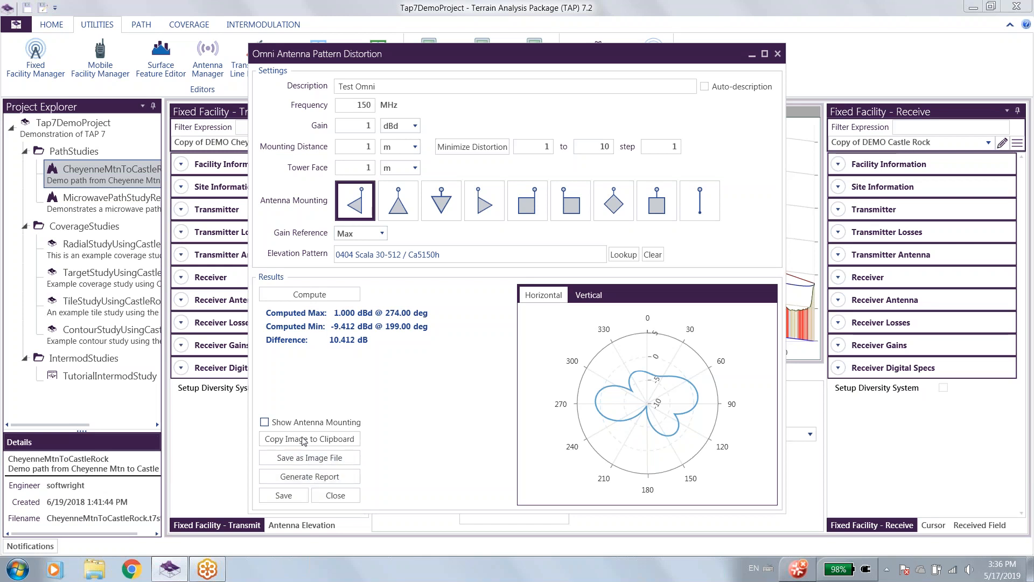
# Save the computed pattern as antenna Test Omni in the Imported Patterns library listed directly below Test Omni and Stacked.
pyautogui.click(284, 495)
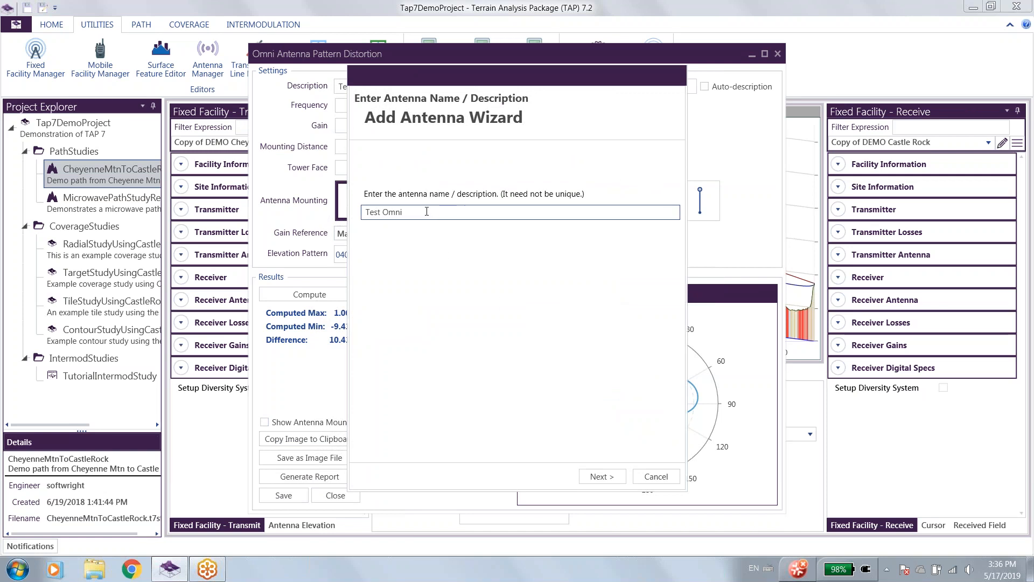
pyautogui.moveTo(484, 81); pyautogui.dragTo(481, 131)
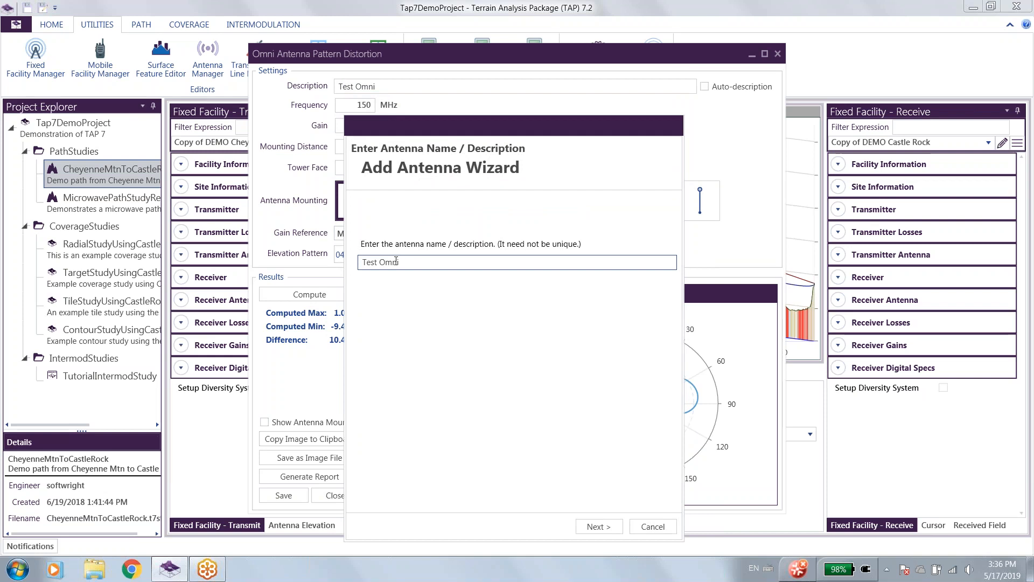
pyautogui.moveTo(480, 125); pyautogui.dragTo(514, 127)
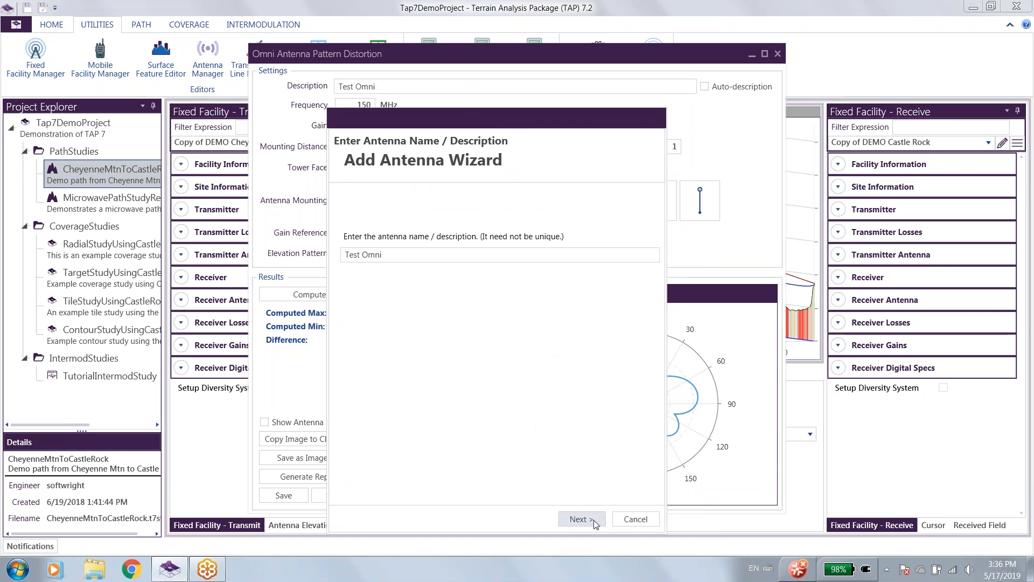
pyautogui.click(578, 518)
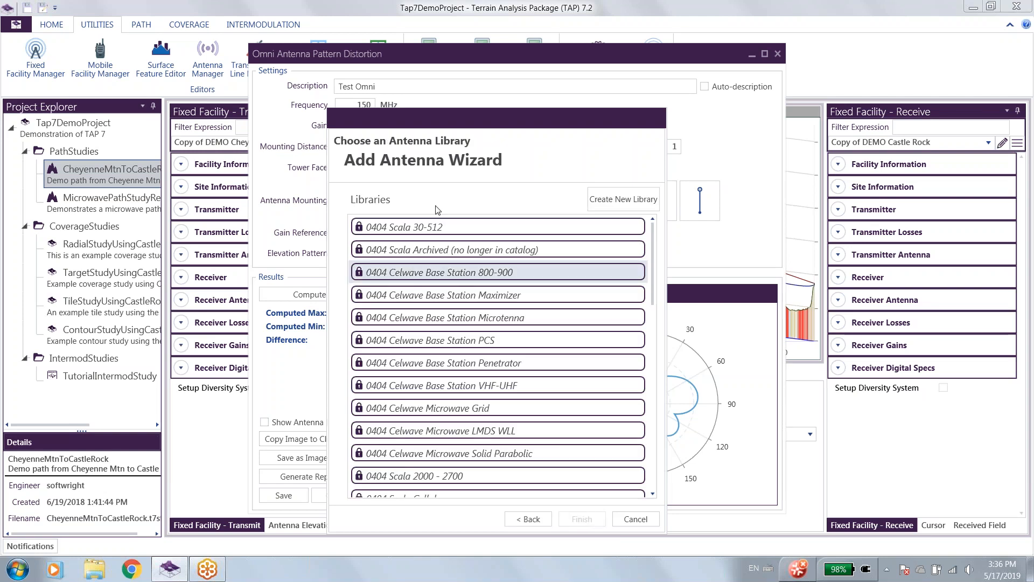
pyautogui.scroll(-10, 435, 419)
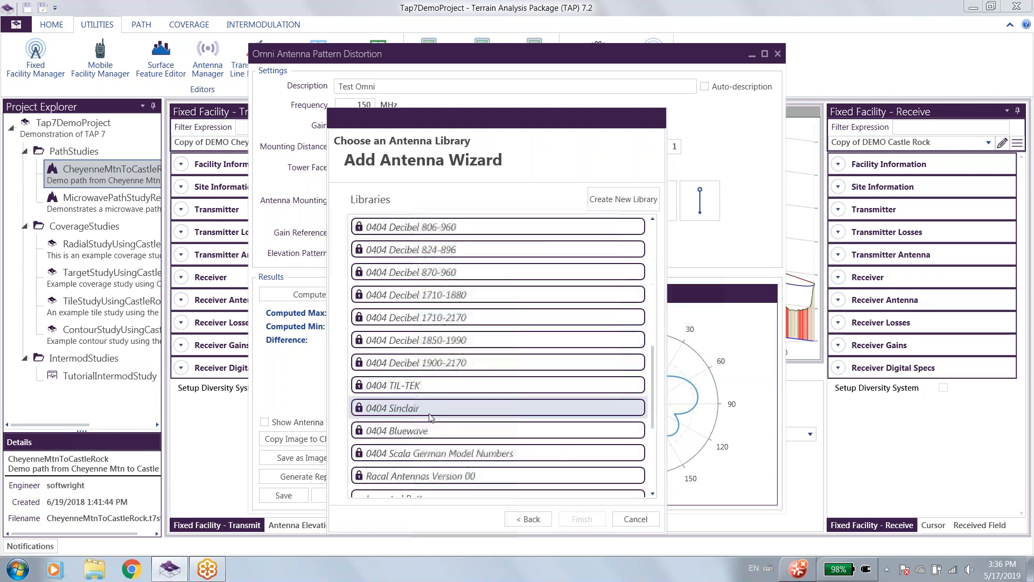
pyautogui.click(416, 363)
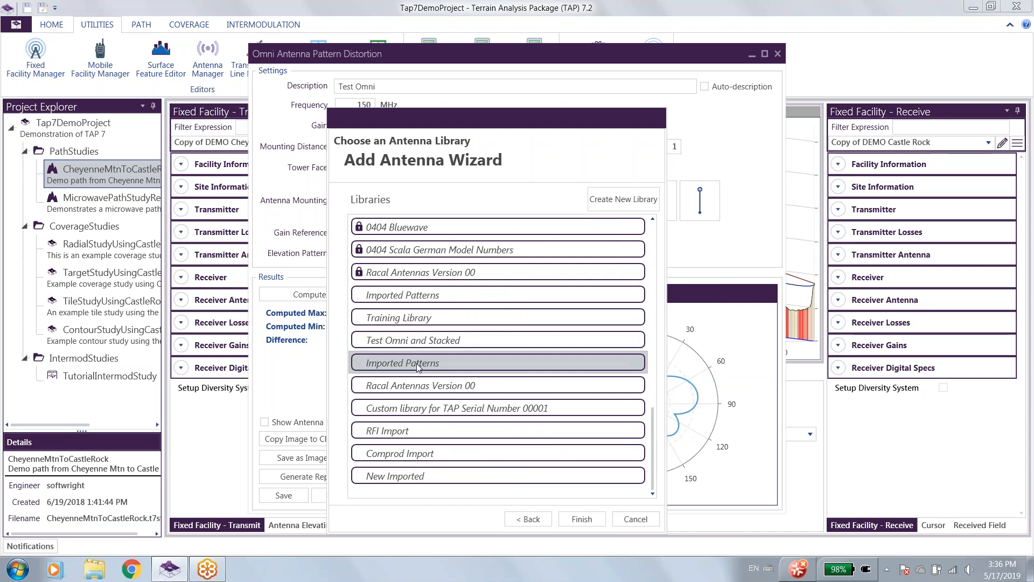
pyautogui.click(581, 519)
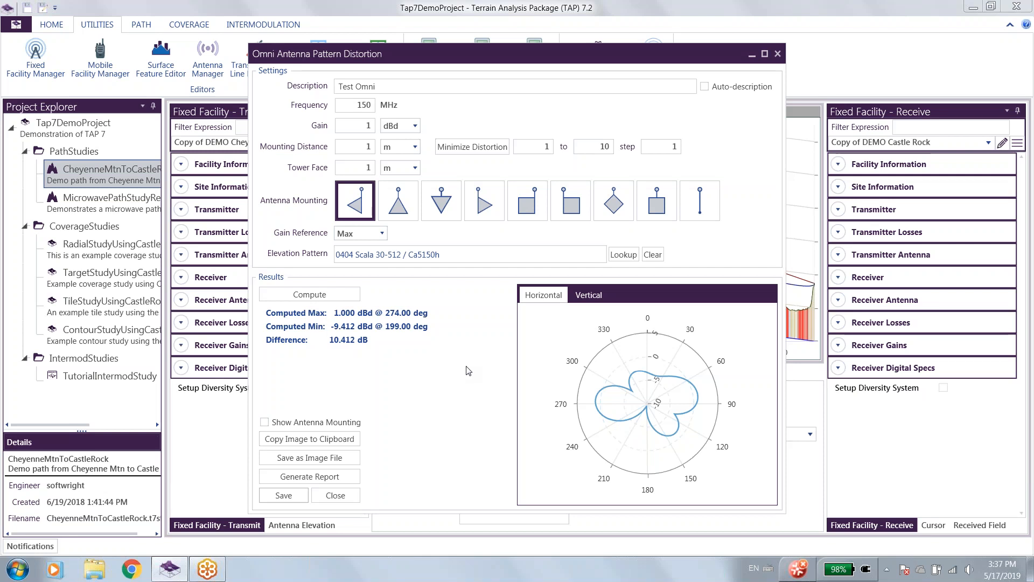
# Open the Omni Pattern Distortion Utility Window help topic and highlight The Antenna Specialists Company in its text.
pyautogui.press('F1')
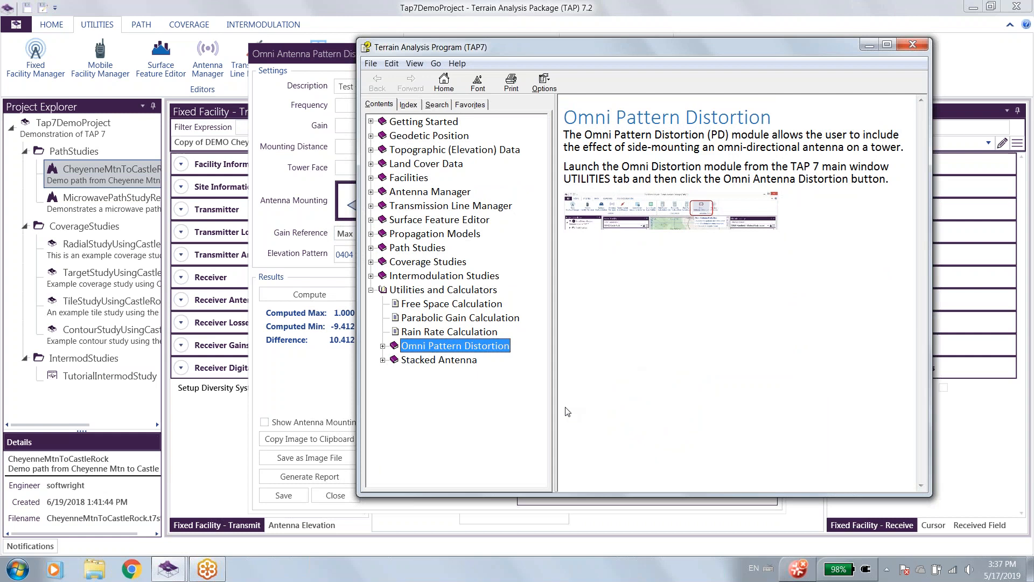
pyautogui.click(383, 346)
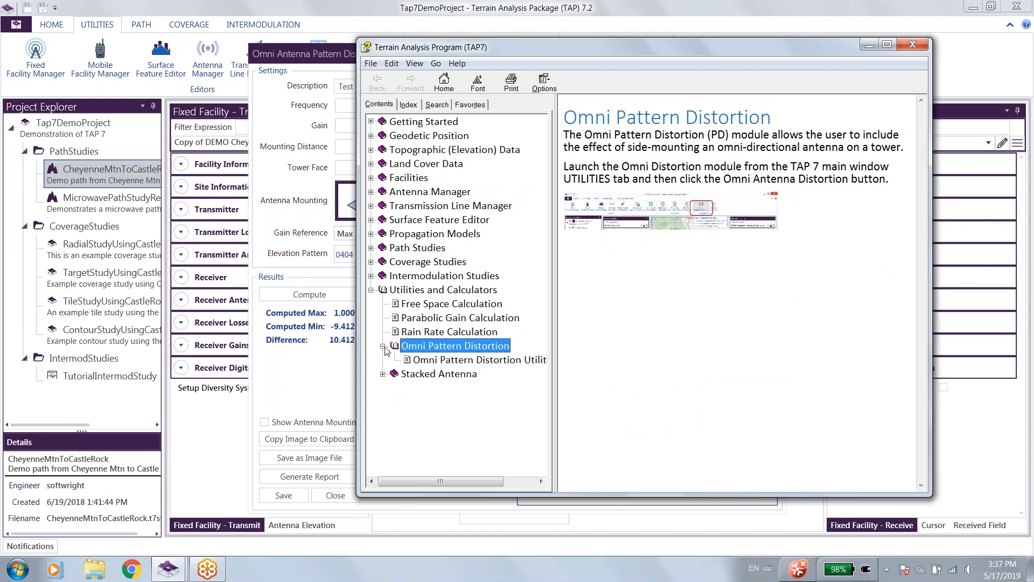
pyautogui.click(458, 360)
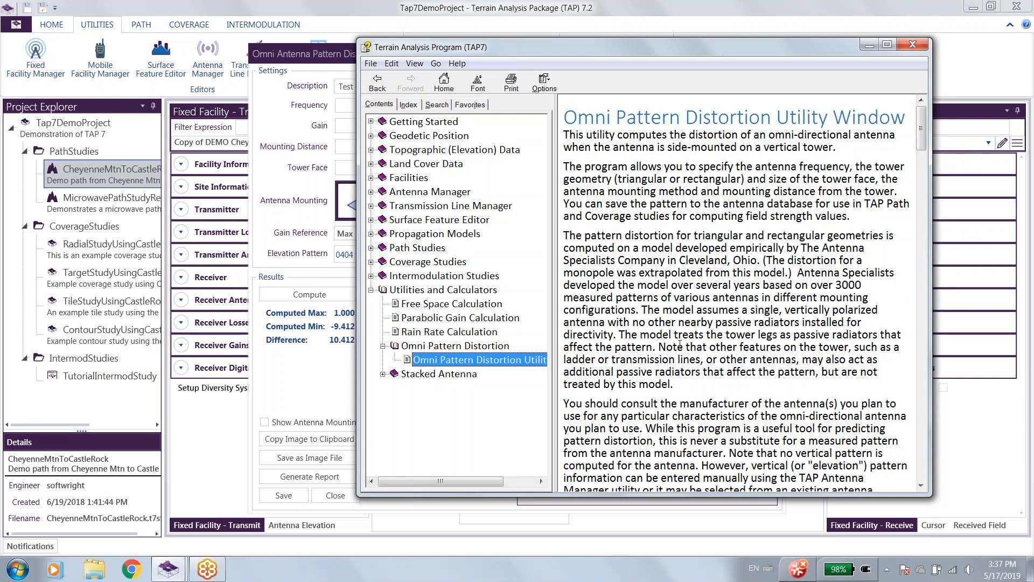
pyautogui.click(691, 325)
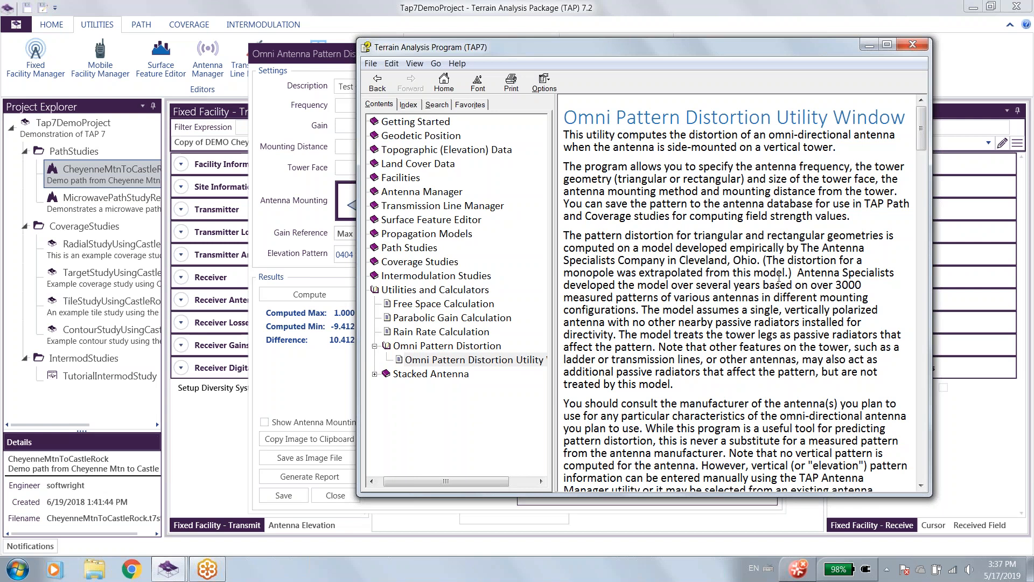
pyautogui.moveTo(801, 245); pyautogui.dragTo(670, 262)
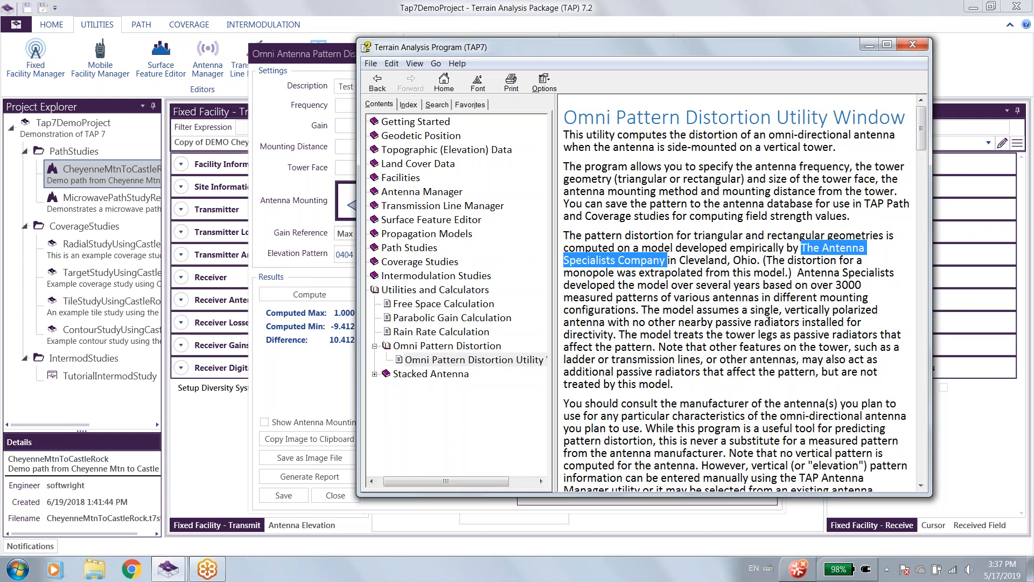
# Examine the help topic's guidance on tested frequency range, dimension scaling, gain units, mounting distance, mounting types and saving patterns.
pyautogui.scroll(-6, 769, 350)
pyautogui.scroll(-10, 841, 312)
pyautogui.moveTo(564, 260); pyautogui.dragTo(669, 261)
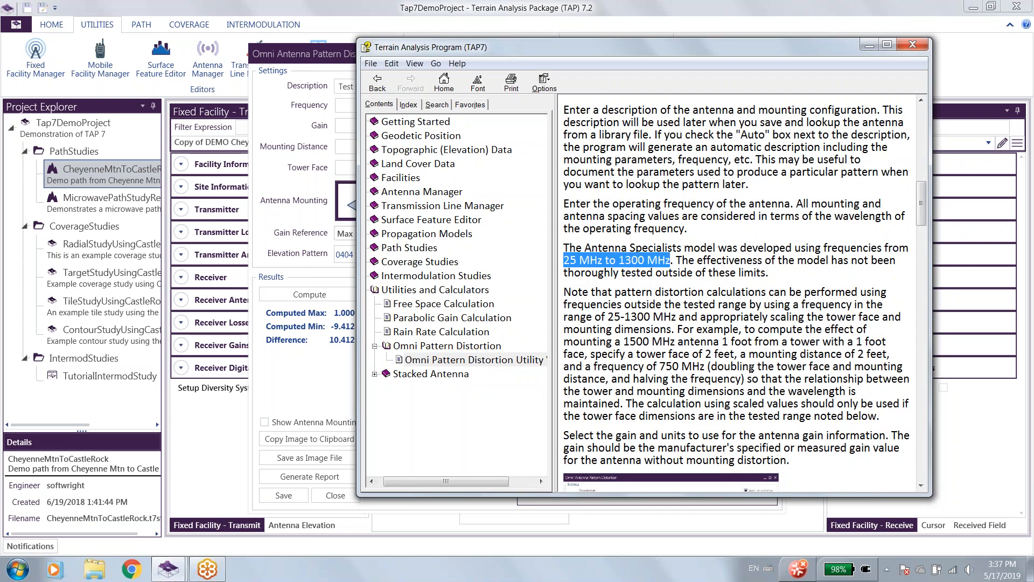
pyautogui.moveTo(625, 341); pyautogui.dragTo(673, 342)
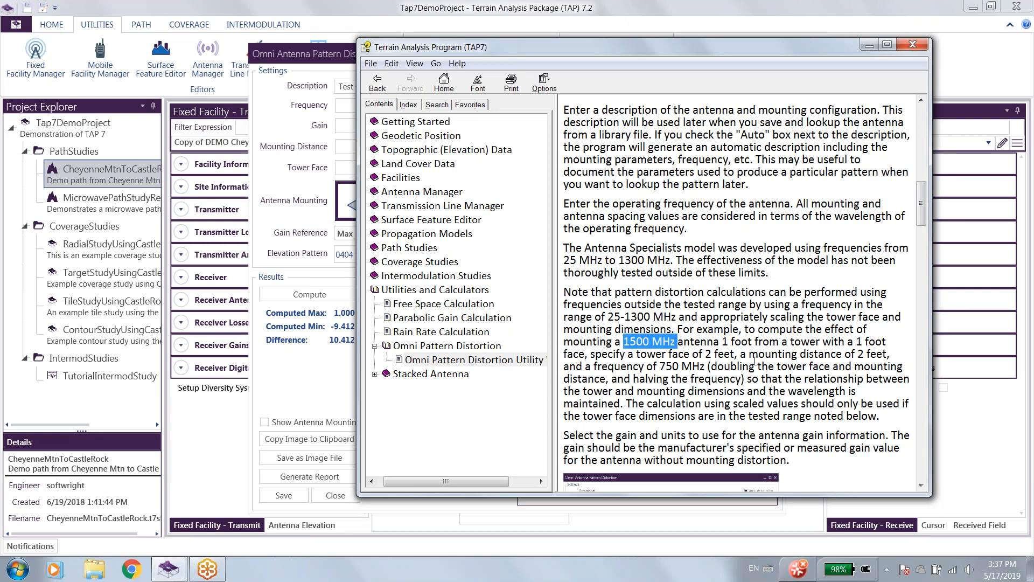
pyautogui.scroll(-15, 793, 412)
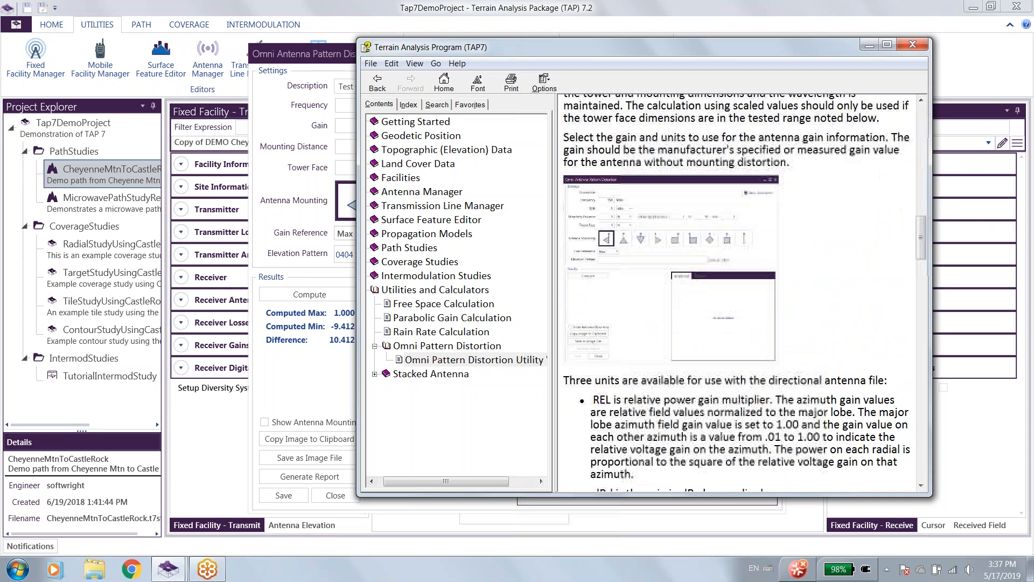
pyautogui.scroll(-5, 800, 389)
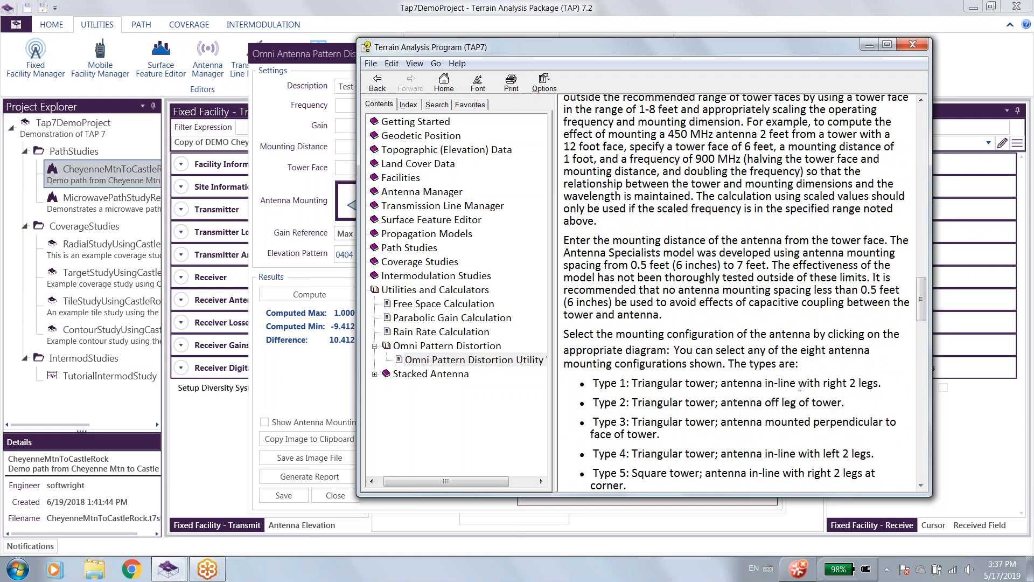
pyautogui.scroll(-18, 803, 349)
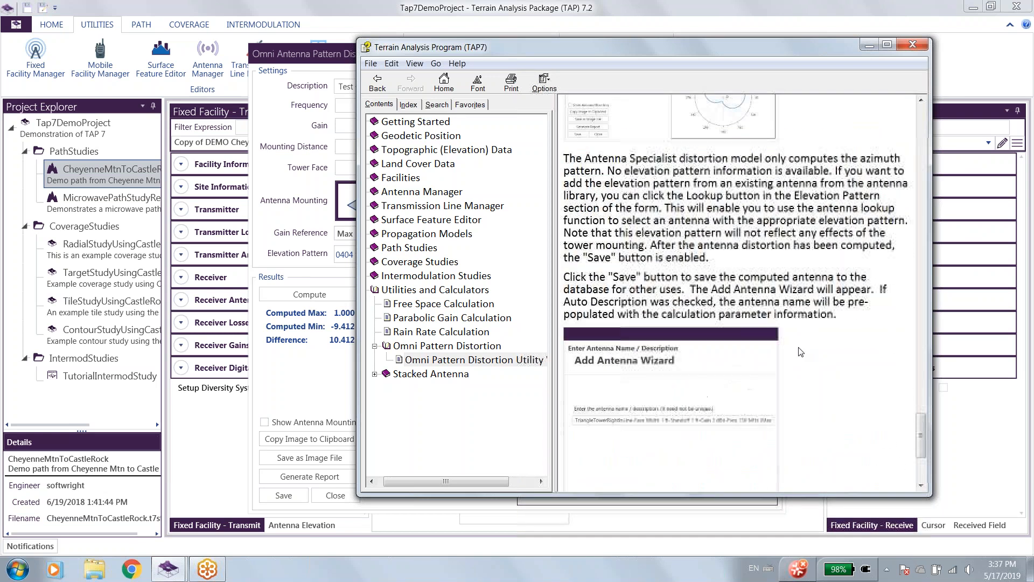
# Close the help and the Omni Antenna Pattern Distortion utility, and open the Stacked Antenna utility.
pyautogui.click(913, 45)
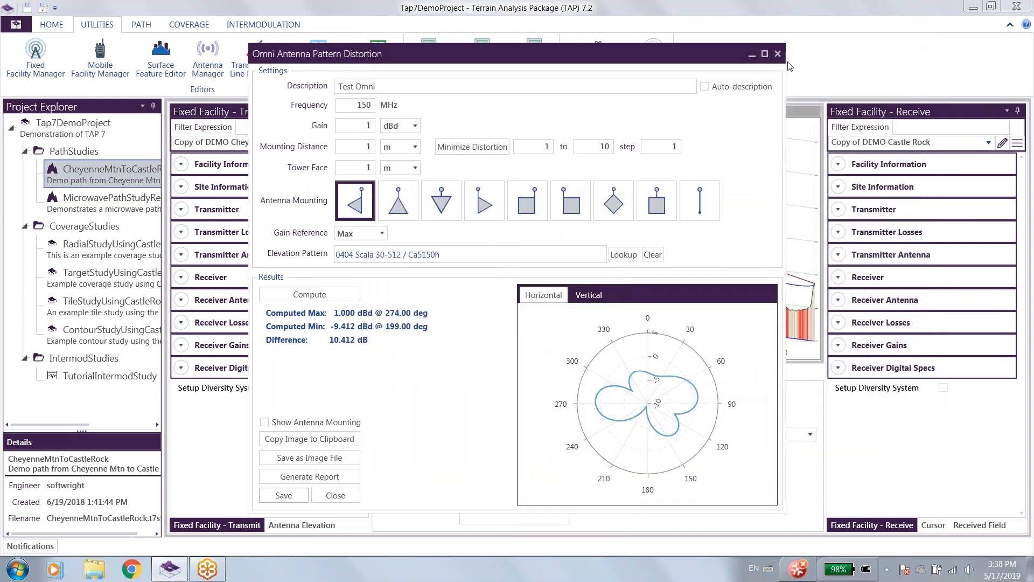
pyautogui.click(346, 498)
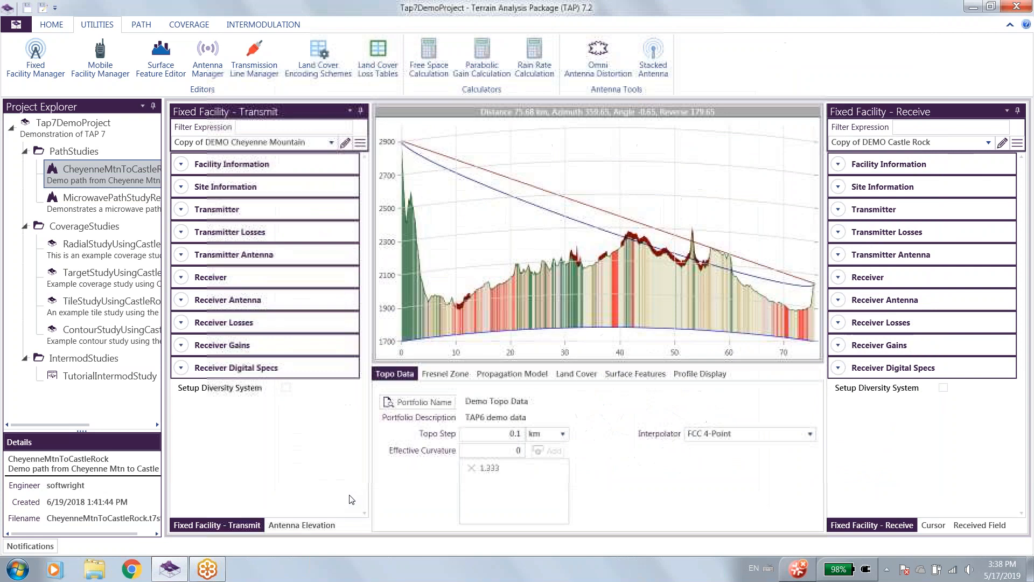
pyautogui.click(659, 69)
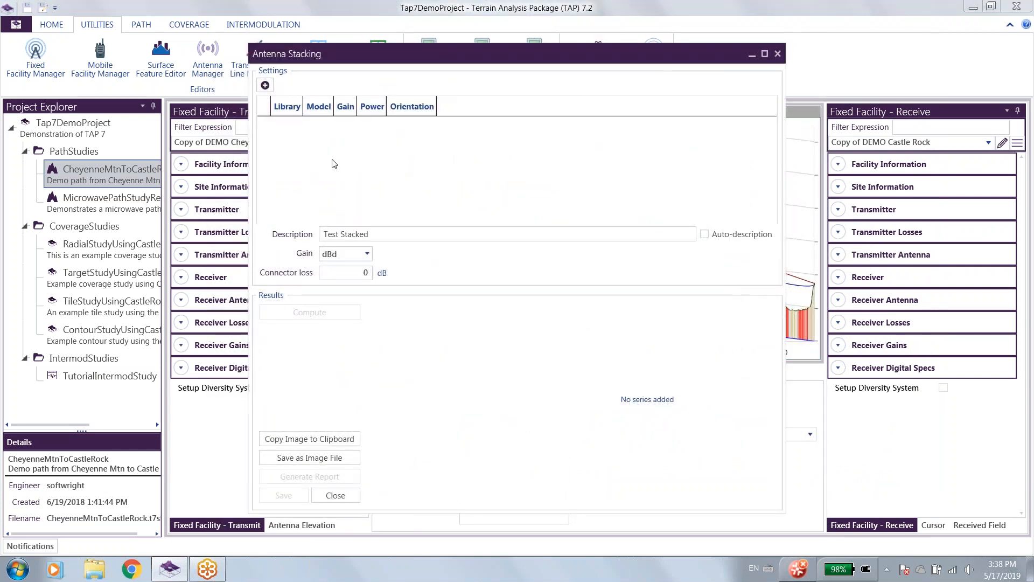
# Add antenna models A11455-0 and A11455-3 from the 0404 Scala 30-512 library to the stack.
pyautogui.click(265, 85)
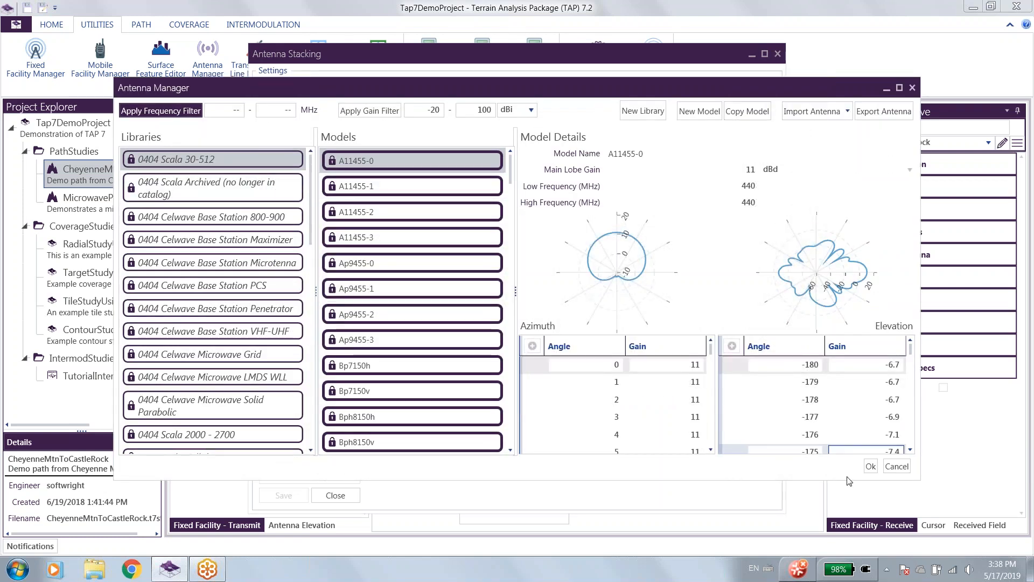
pyautogui.click(871, 467)
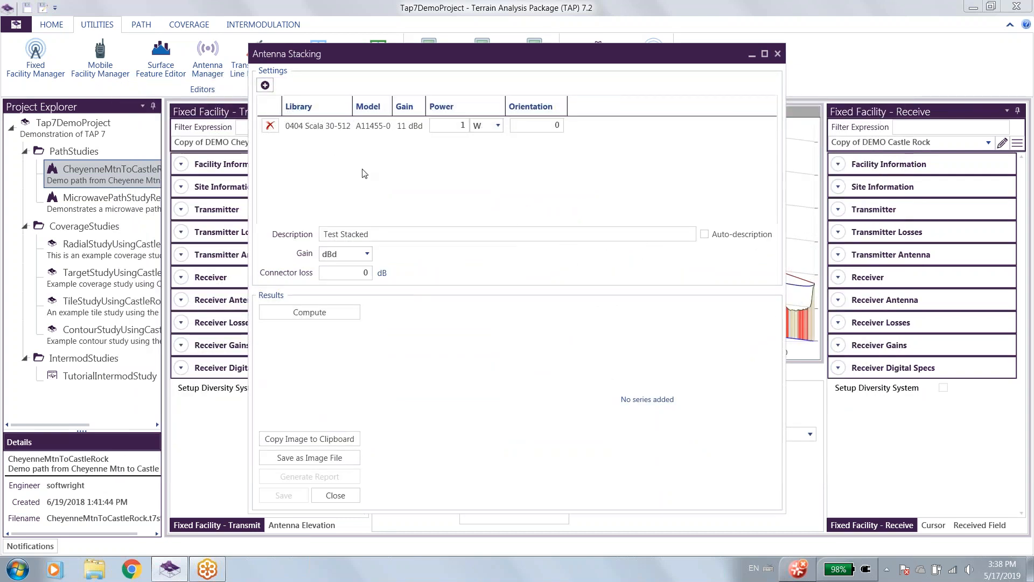
pyautogui.click(265, 85)
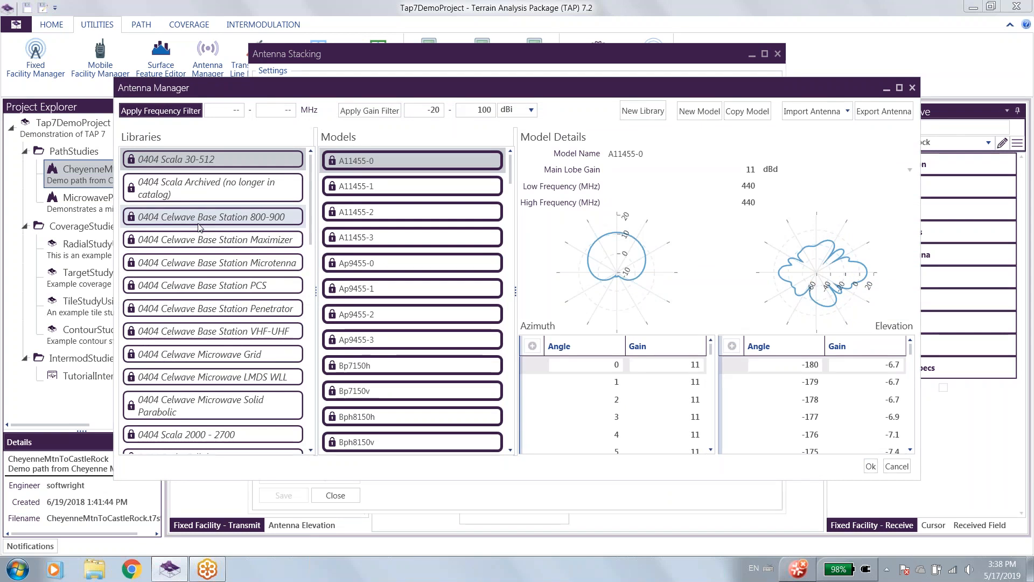
pyautogui.click(387, 240)
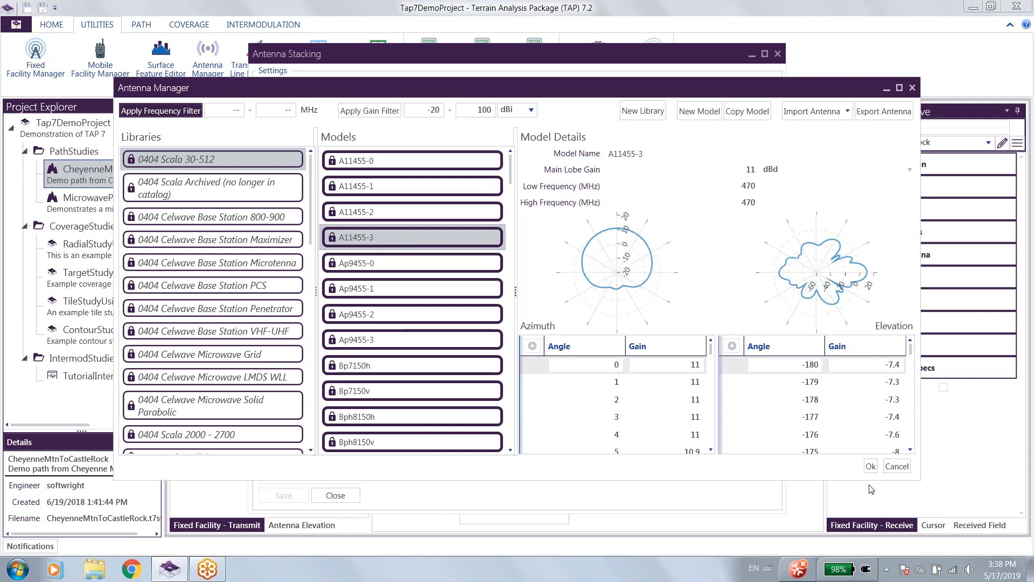
pyautogui.click(870, 467)
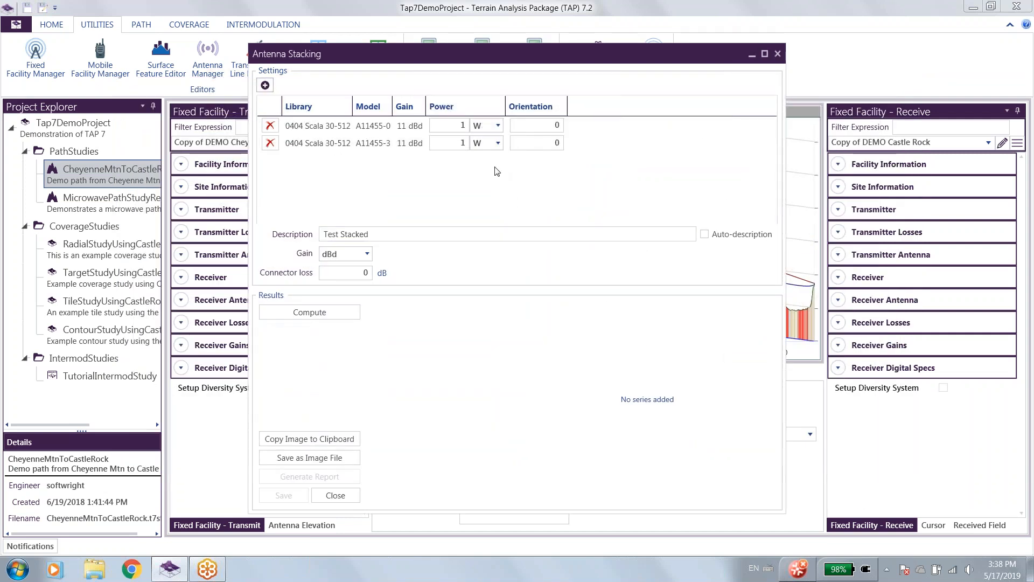
# Set the power of A11455-3 to 5 W and of A11455-0 to 2 W.
pyautogui.click(464, 144)
pyautogui.doubleClick(465, 146)
pyautogui.write('5')
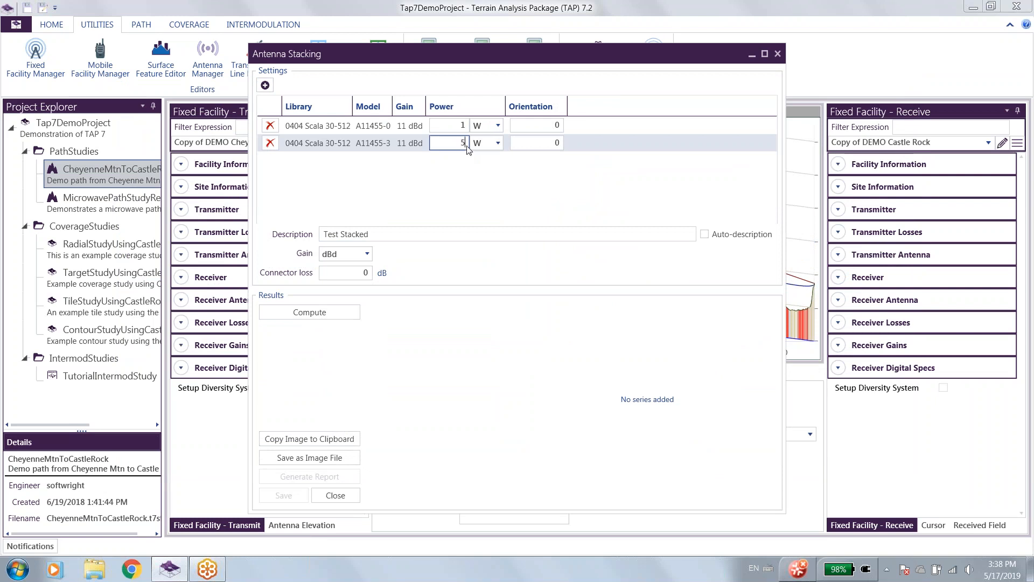
pyautogui.press('Up')
pyautogui.write('2')
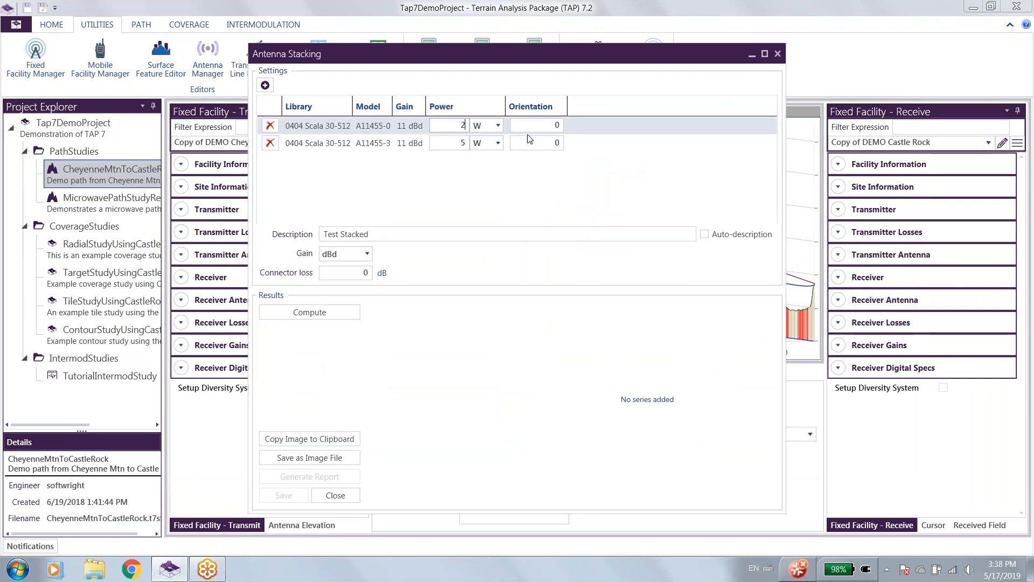
# Set the orientation of A11455-0 to 90 and of A11455-3 to 135.
pyautogui.click(559, 126)
pyautogui.doubleClick(560, 127)
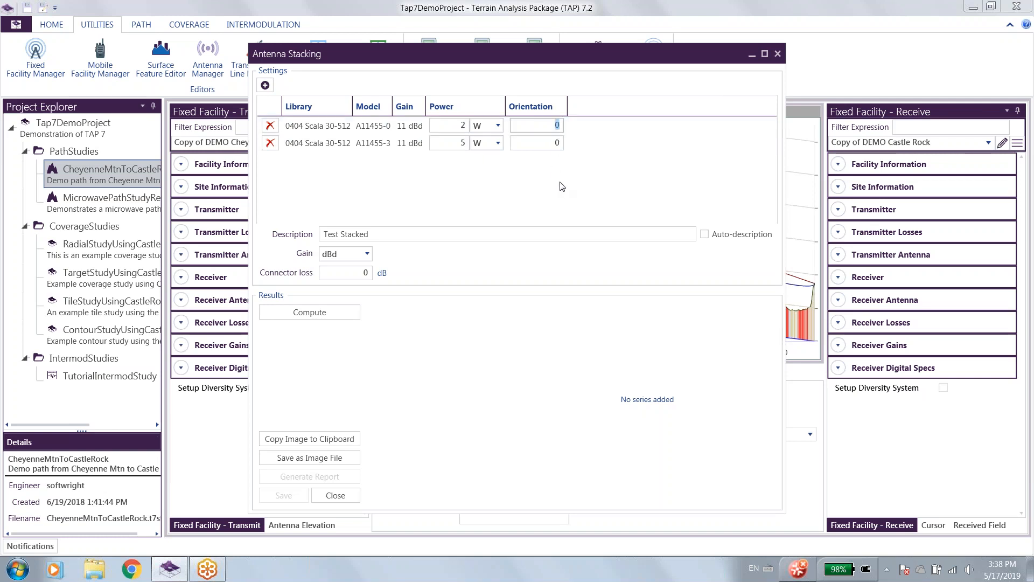
pyautogui.write('90')
pyautogui.click(550, 148)
pyautogui.write('135')
pyautogui.click(582, 201)
# Compute the stacked pattern with description Test Stacked, gain in dBd and a connector loss of 0 dB.
pyautogui.moveTo(404, 233); pyautogui.dragTo(300, 240)
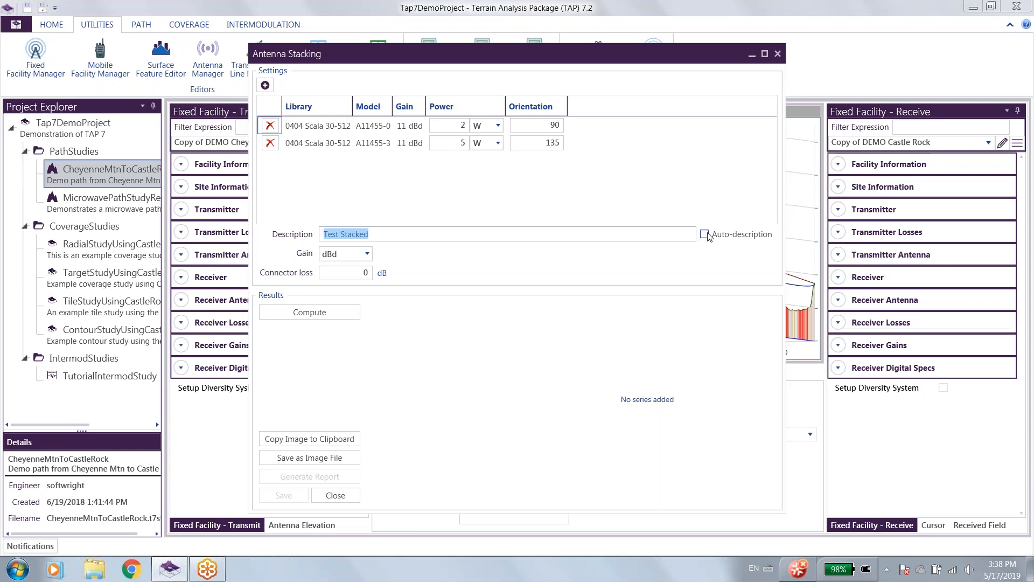
pyautogui.click(384, 234)
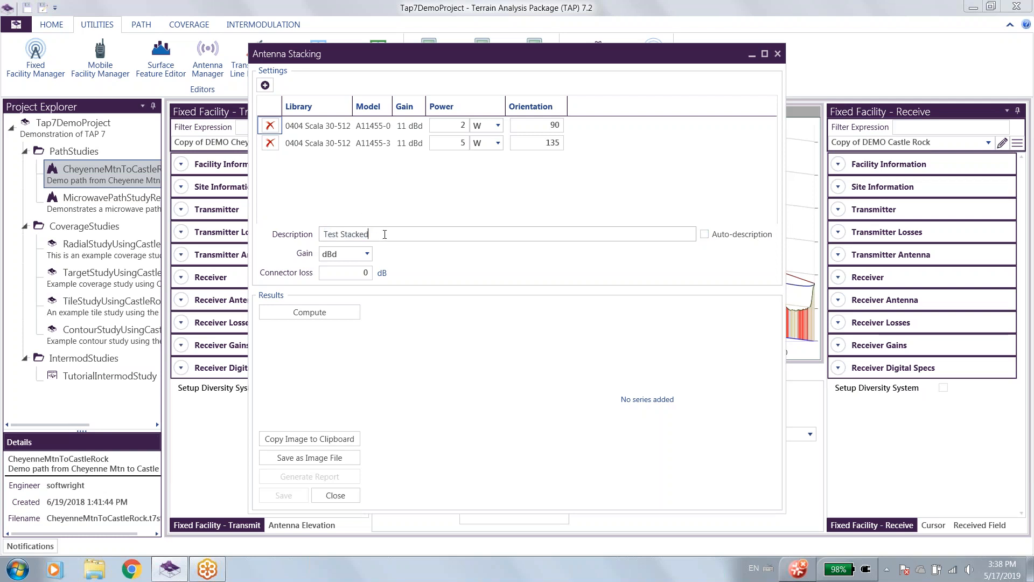
pyautogui.click(369, 256)
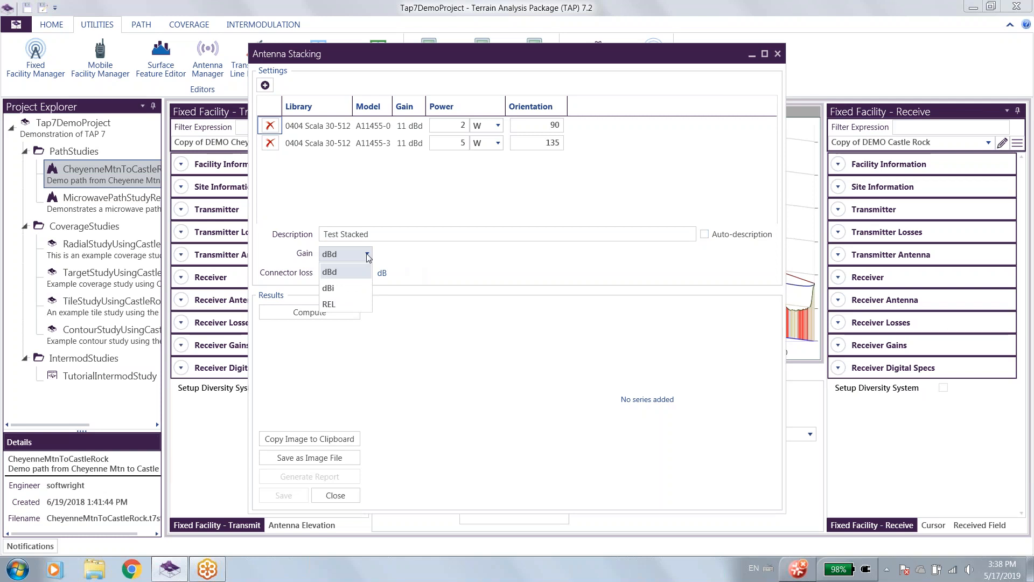
pyautogui.click(368, 256)
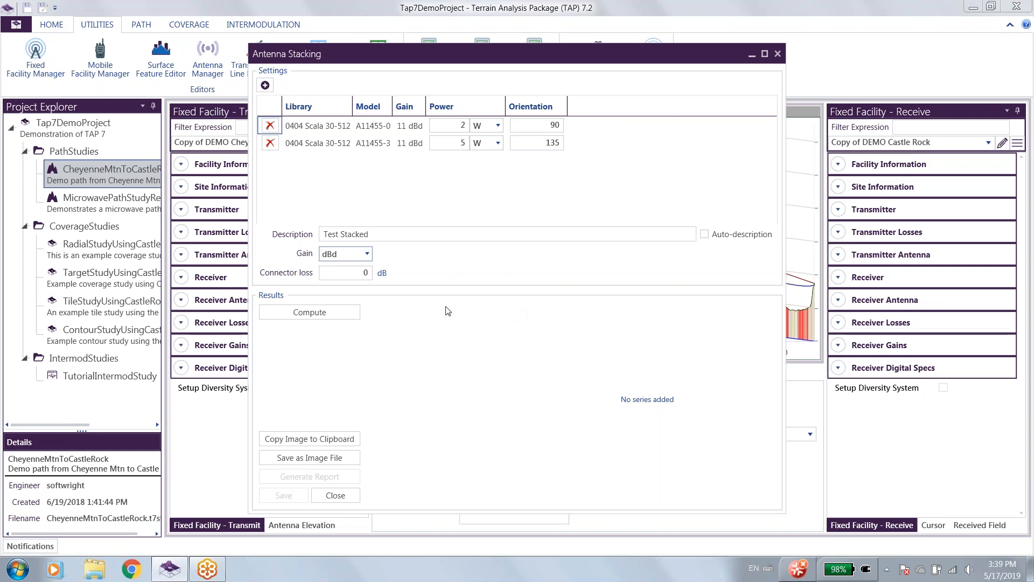
pyautogui.click(366, 273)
pyautogui.click(323, 315)
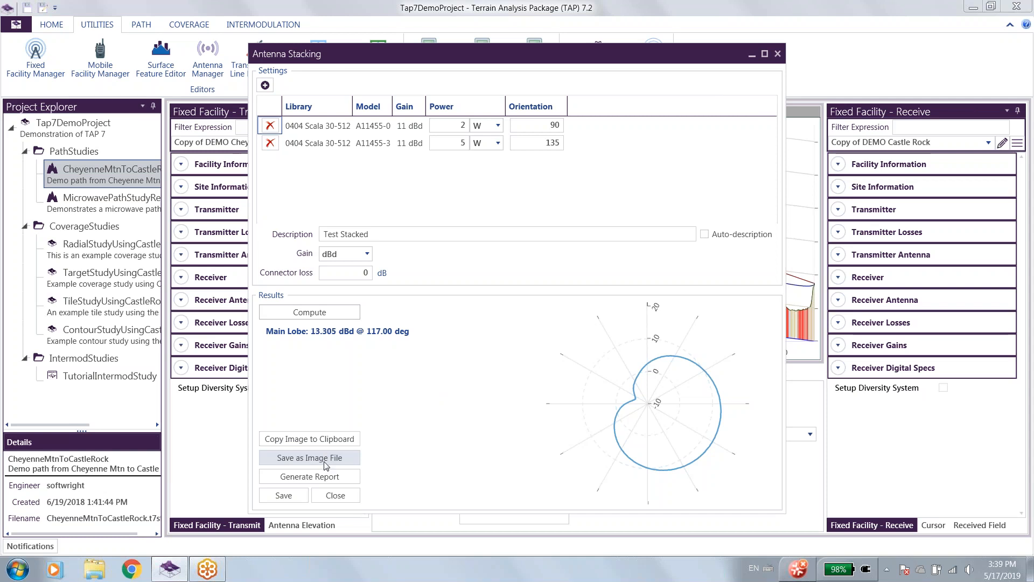
# Save the pattern as antenna Test Stacked in the Imported Patterns library directly below Test Omni and Stacked, and close the stacking utility.
pyautogui.click(284, 495)
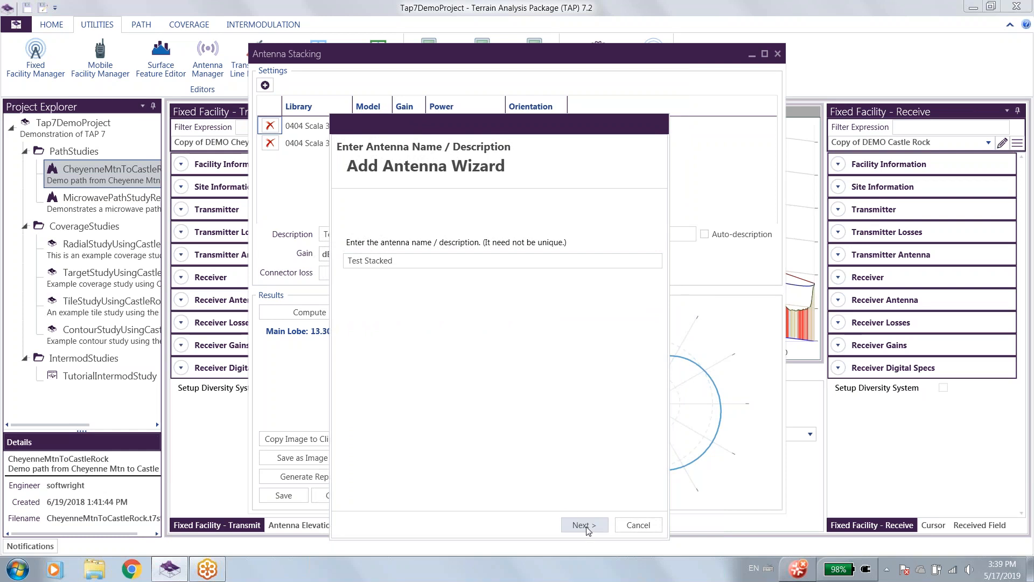
pyautogui.click(584, 526)
pyautogui.scroll(-3, 545, 375)
pyautogui.scroll(-5, 545, 374)
pyautogui.click(500, 373)
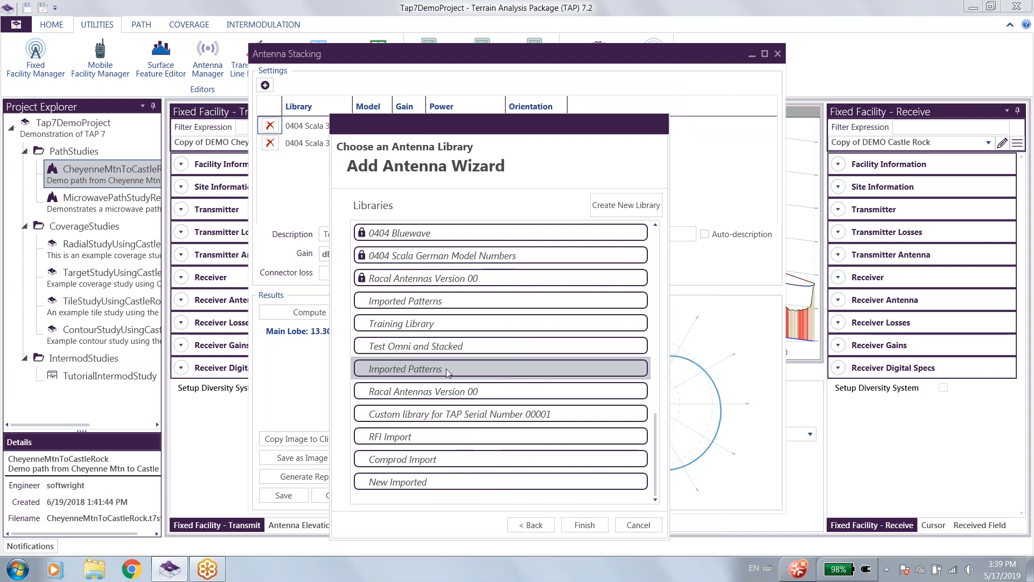
pyautogui.click(595, 524)
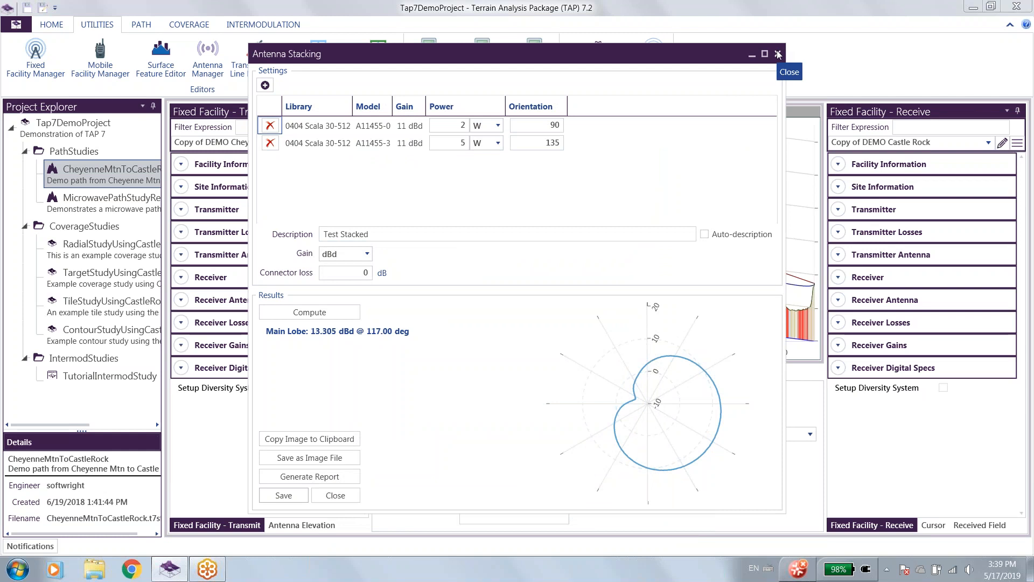
pyautogui.click(335, 495)
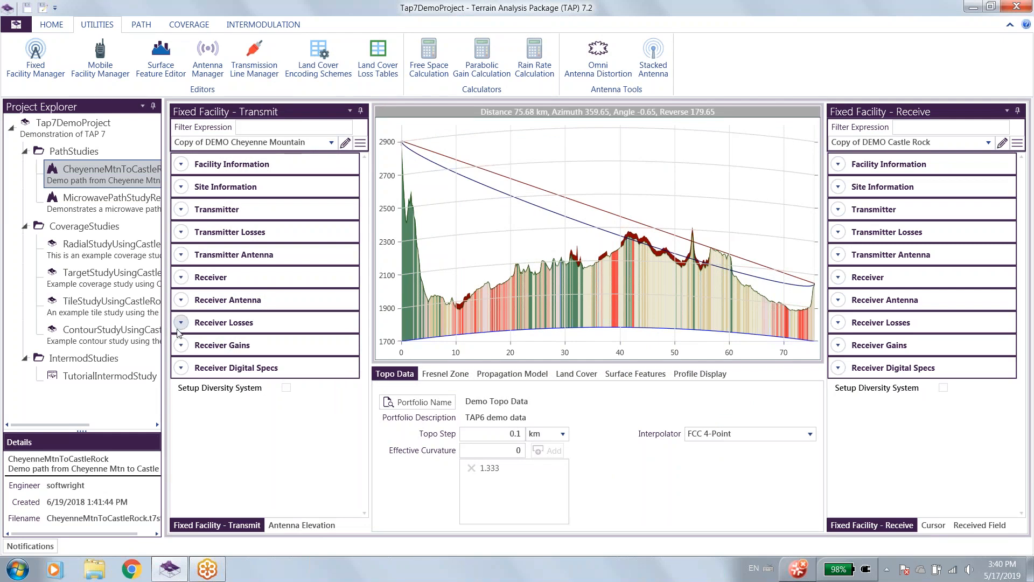
# Start editing the transmit facility and select Test Omni for its transmitter antenna from the Imported Patterns library below Test Omni and Stacked.
pyautogui.click(345, 142)
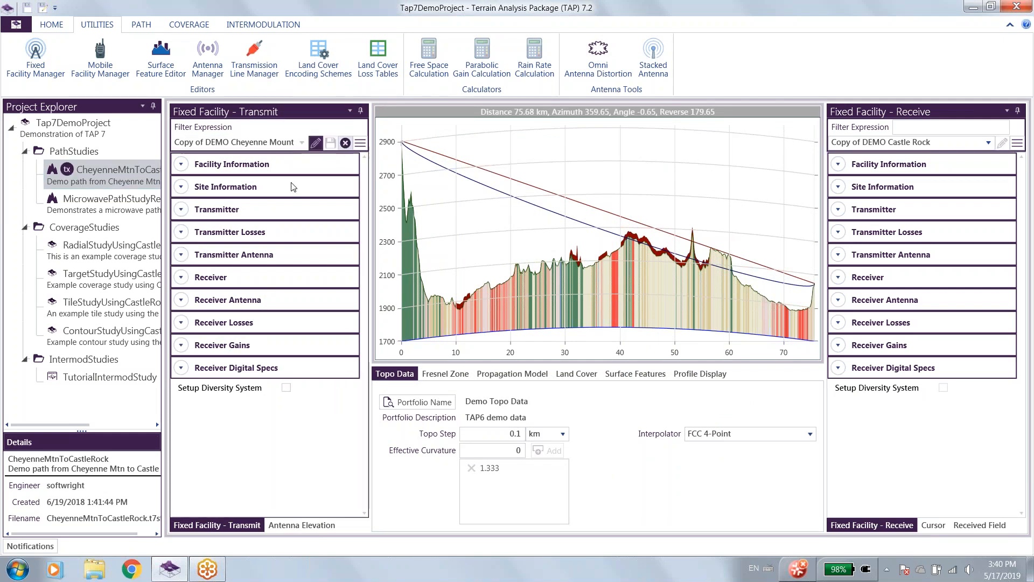
pyautogui.click(182, 254)
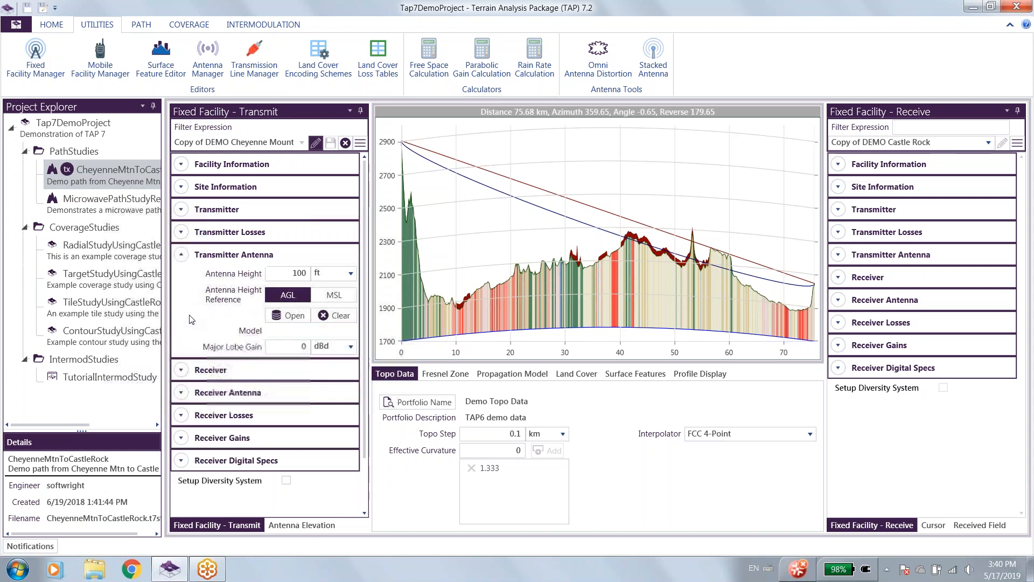
pyautogui.click(293, 317)
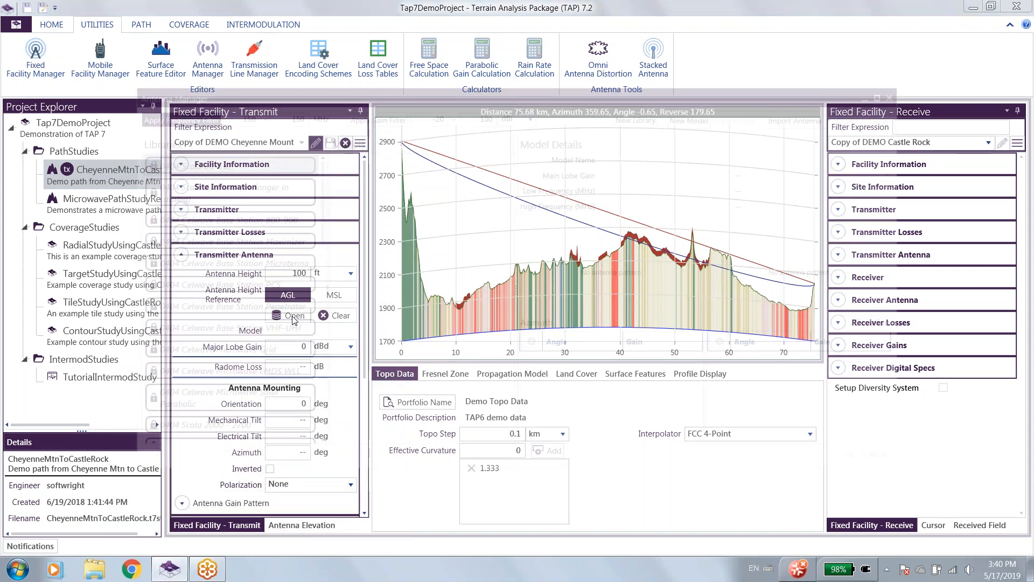
pyautogui.scroll(-10, 225, 411)
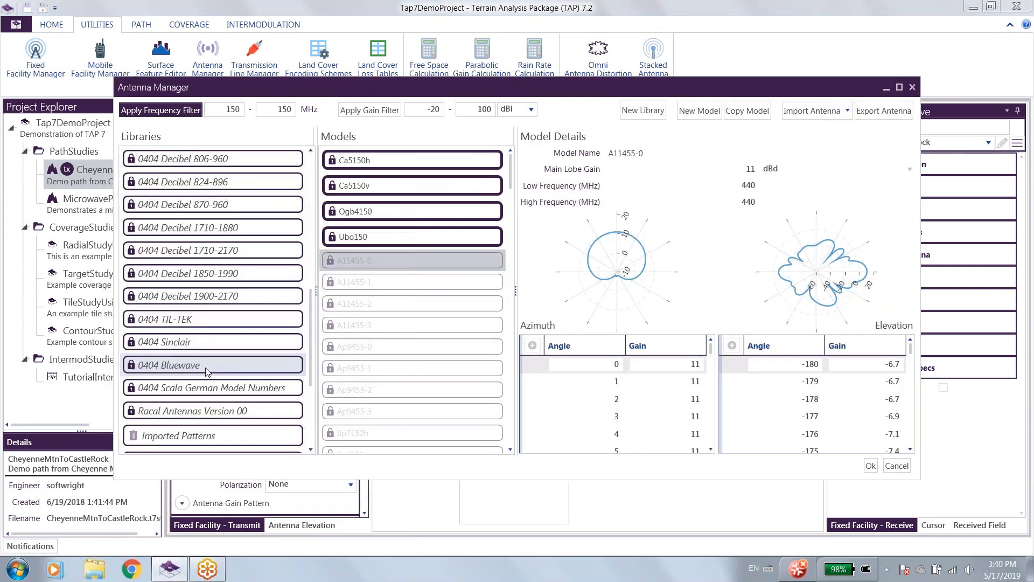
pyautogui.scroll(-5, 202, 372)
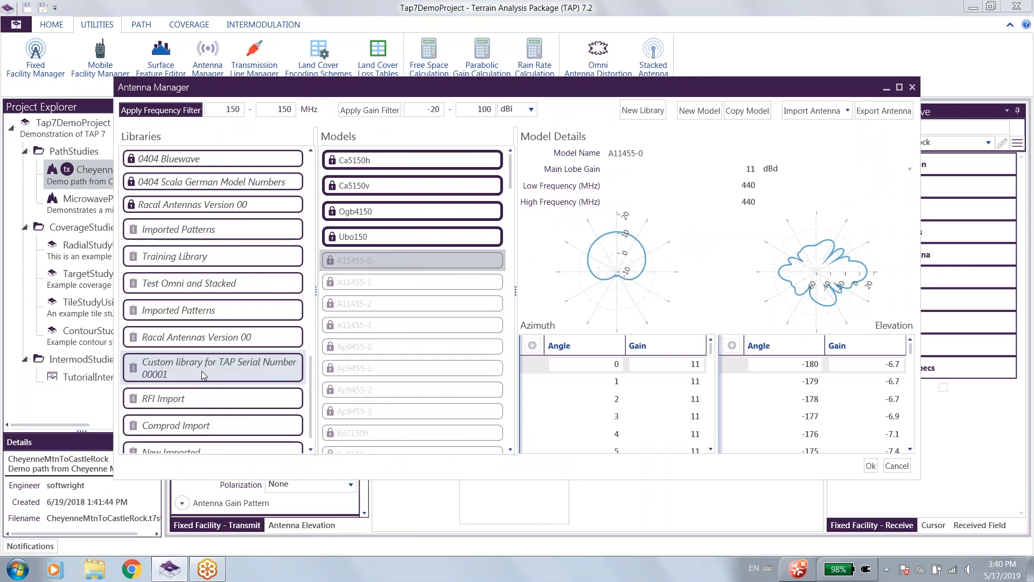
pyautogui.click(183, 311)
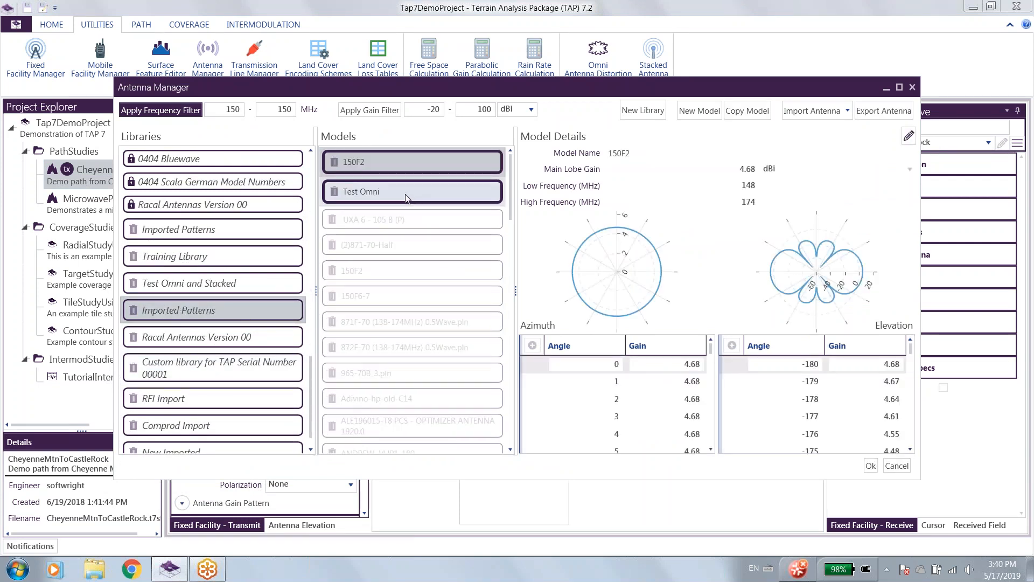
pyautogui.click(406, 195)
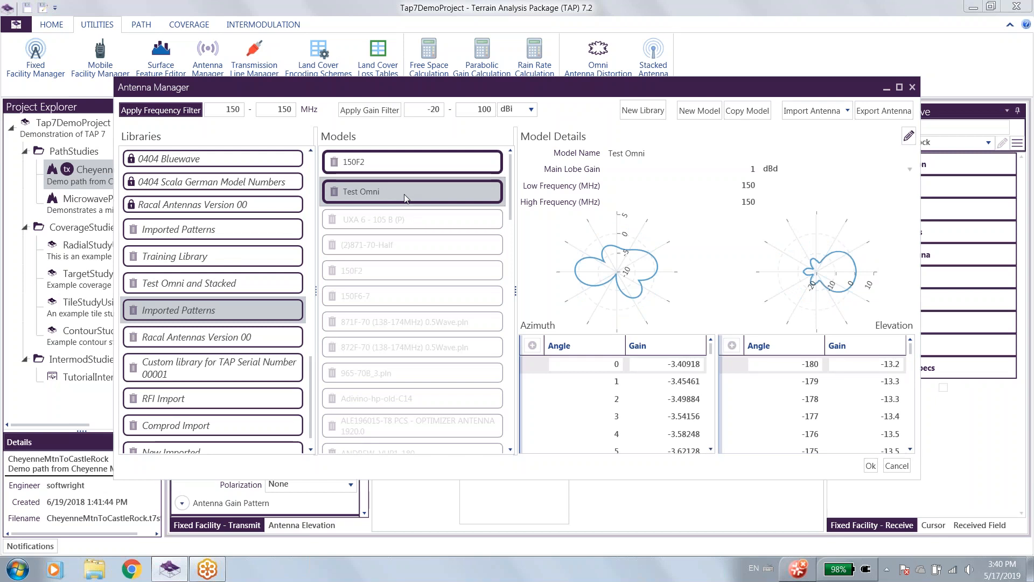
# Examine the model details and azimuth pattern of Test Stacked in the Imported Patterns library.
pyautogui.scroll(-3, 409, 279)
pyautogui.scroll(-5, 409, 273)
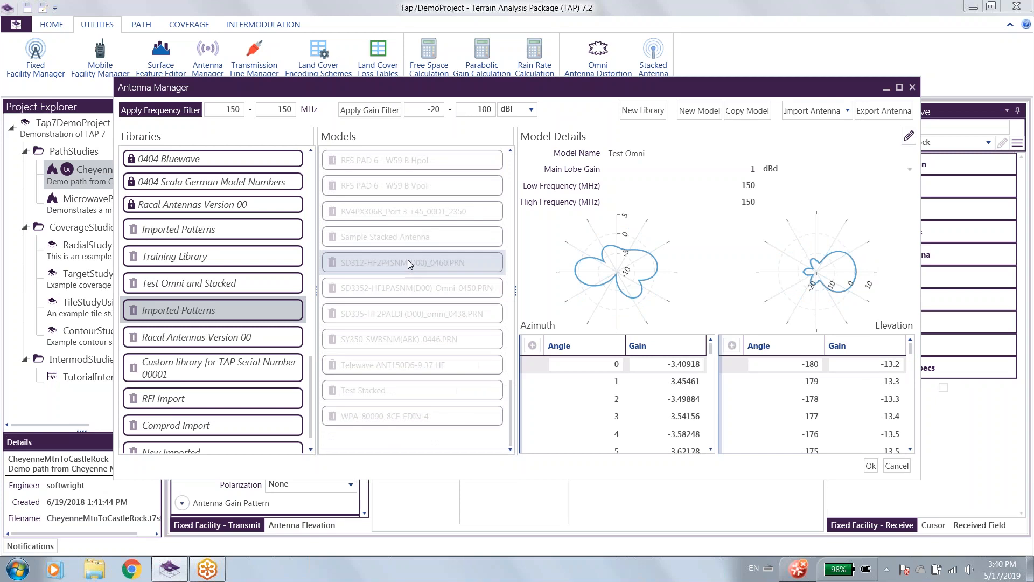
pyautogui.click(385, 387)
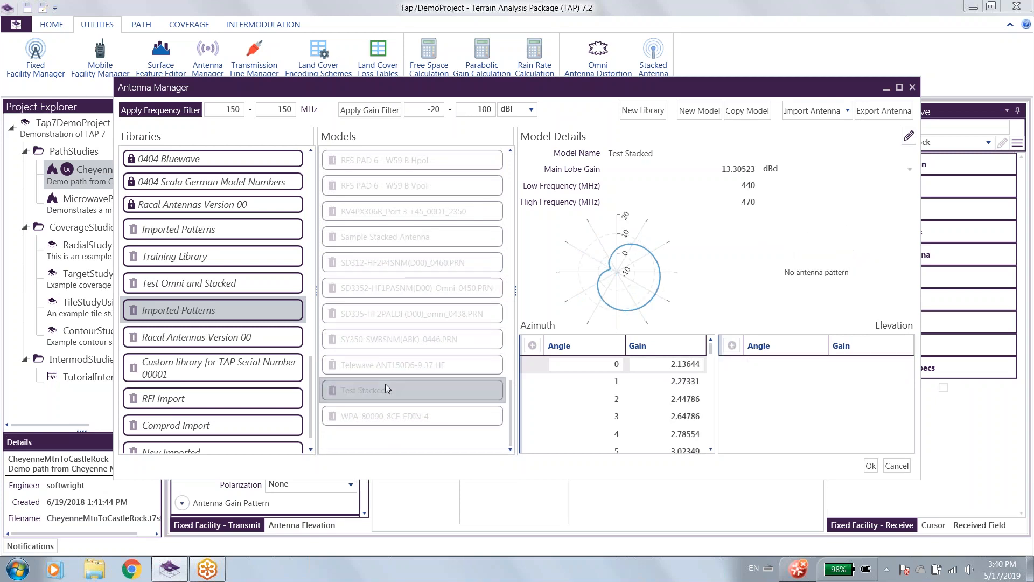
# Assign Test Omni as the transmitter antenna and display its azimuth and elevation gain patterns in the facility.
pyautogui.scroll(10, 405, 330)
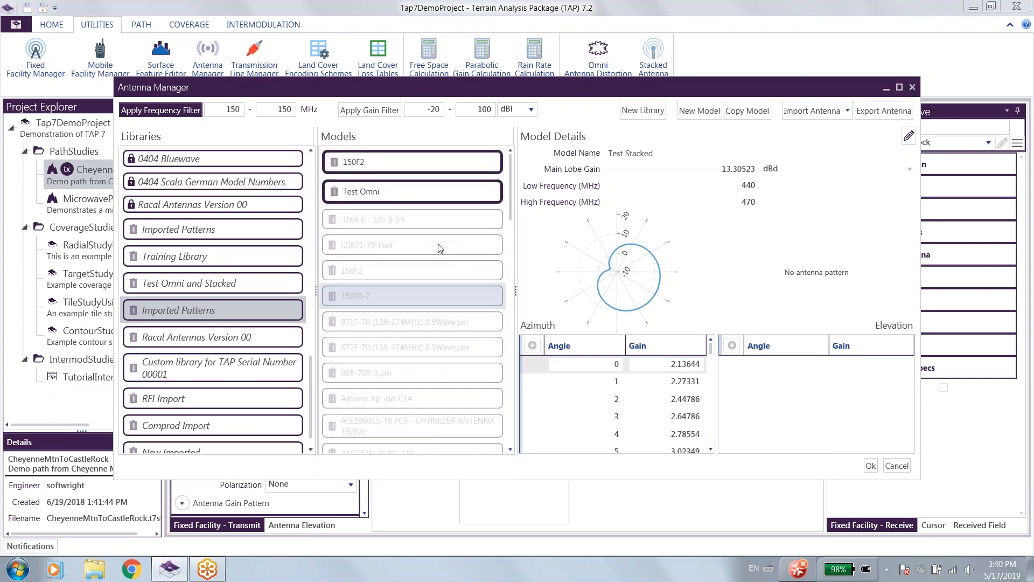
pyautogui.click(391, 194)
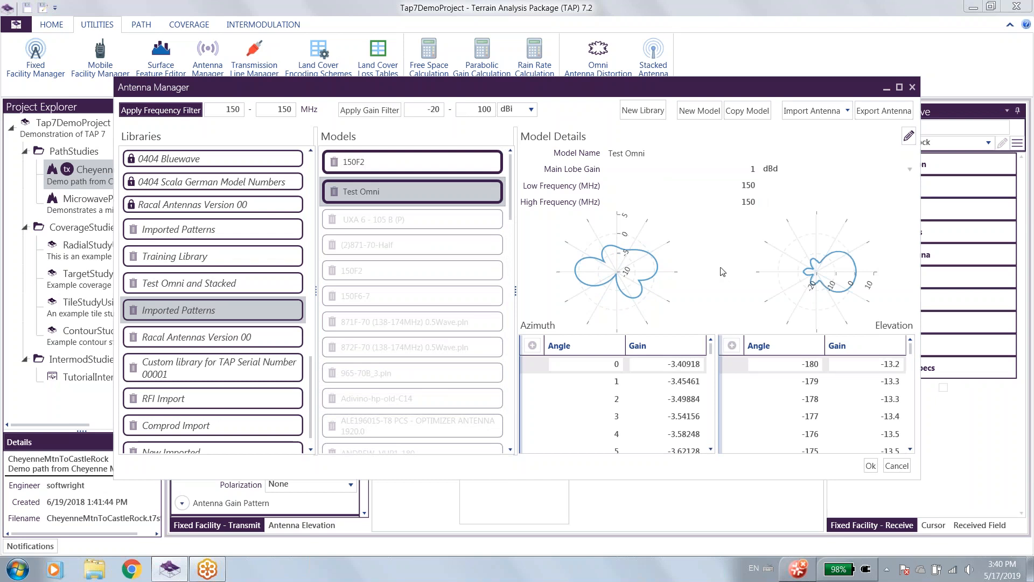
pyautogui.click(870, 467)
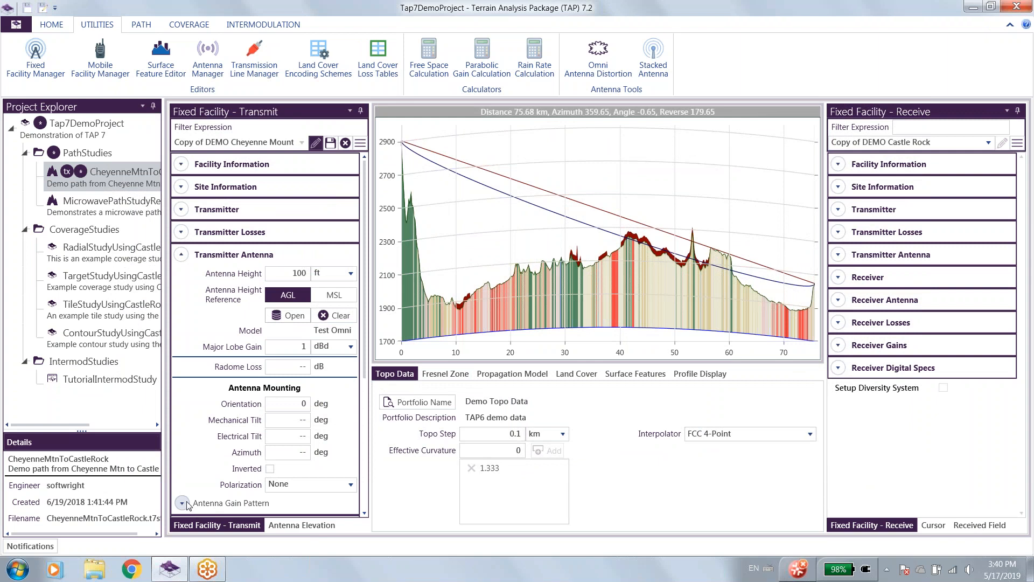
pyautogui.scroll(-5, 259, 437)
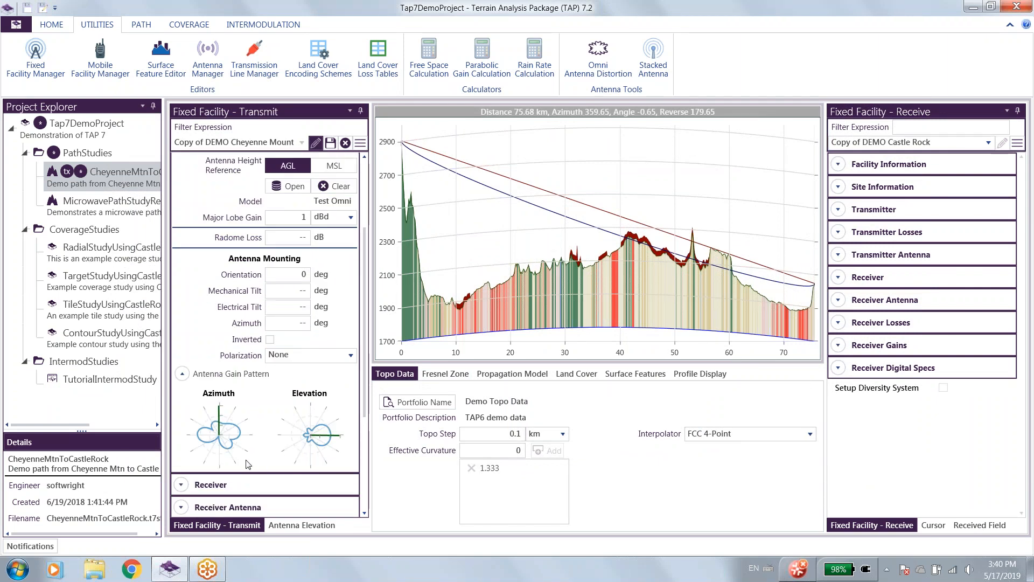